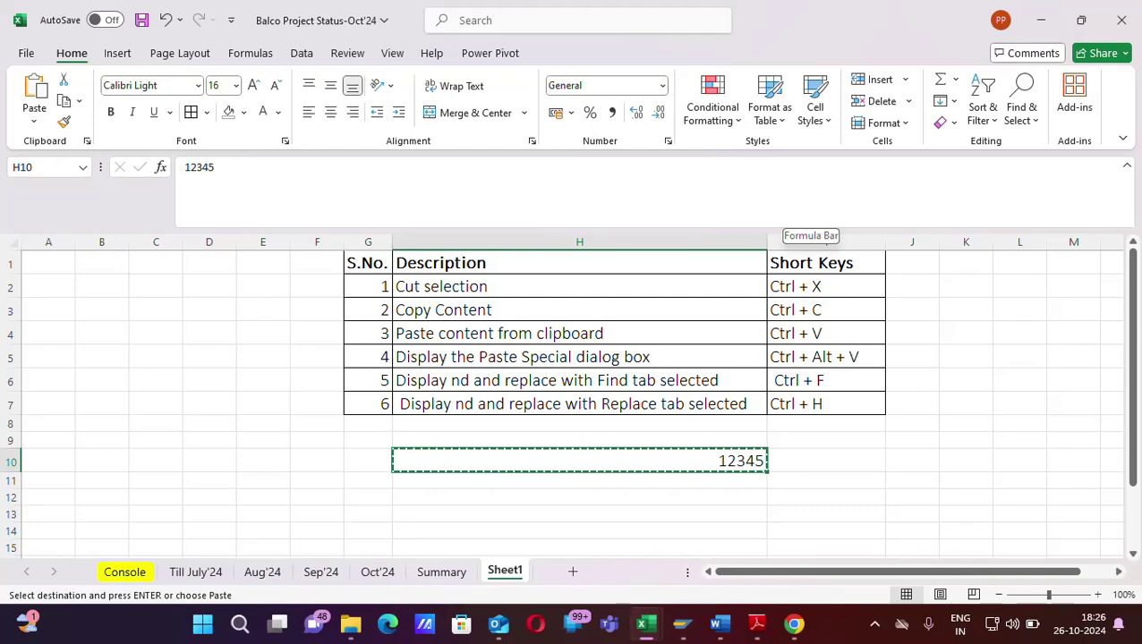
Review the Cut selection row's serial number, description and shortcut
click(386, 287)
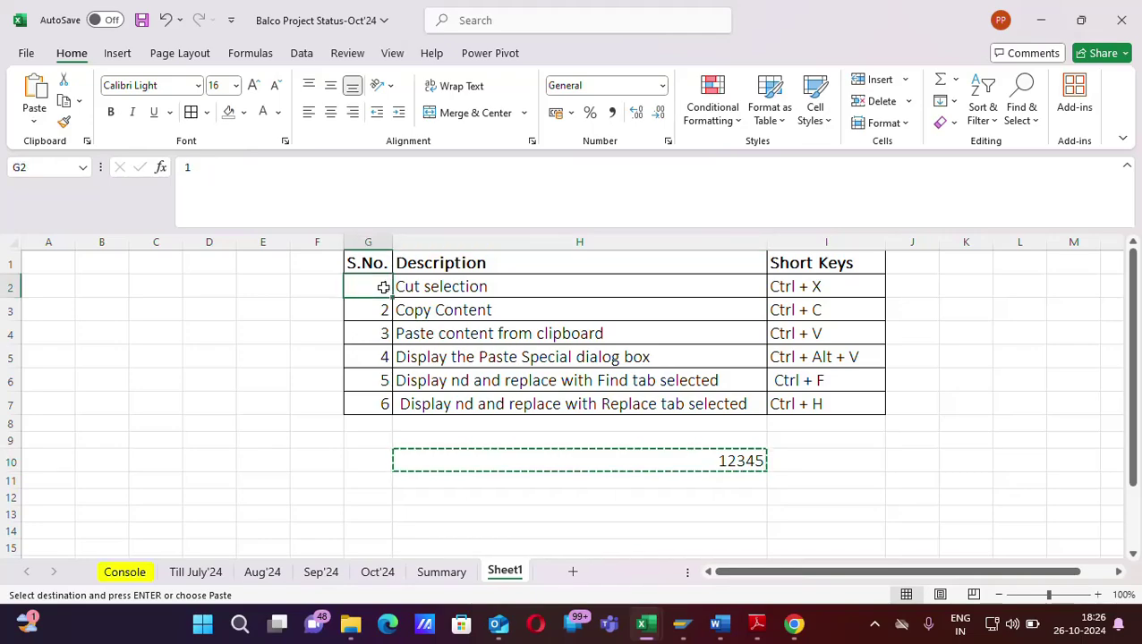
click(485, 289)
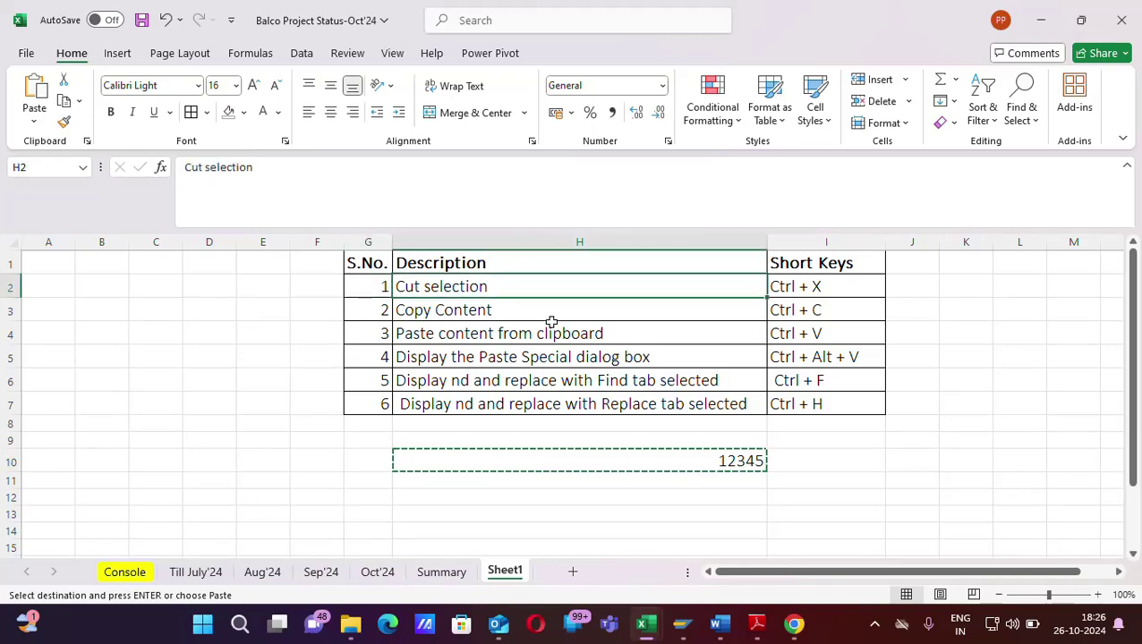
click(778, 284)
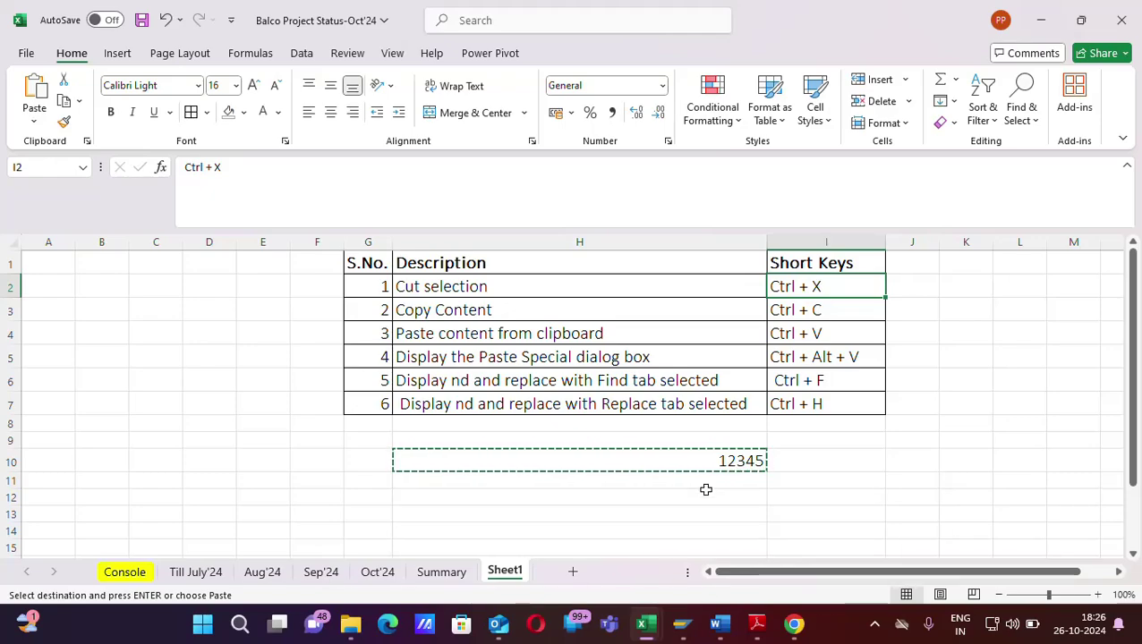
Select the 12345 value in cell H10
double_click(833, 462)
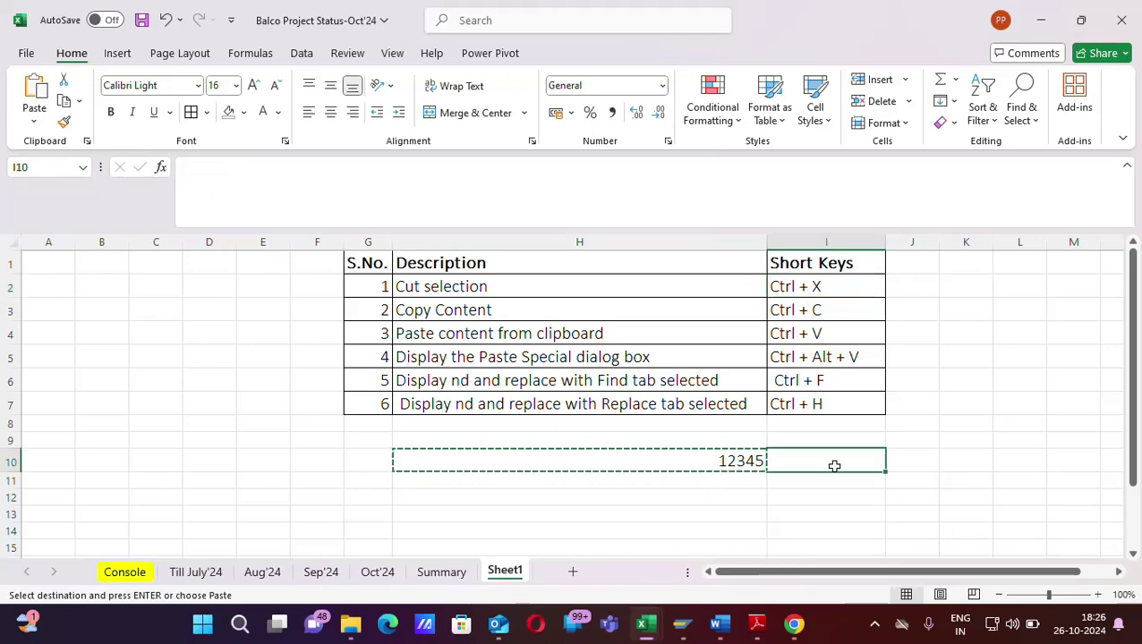
click(748, 511)
click(723, 460)
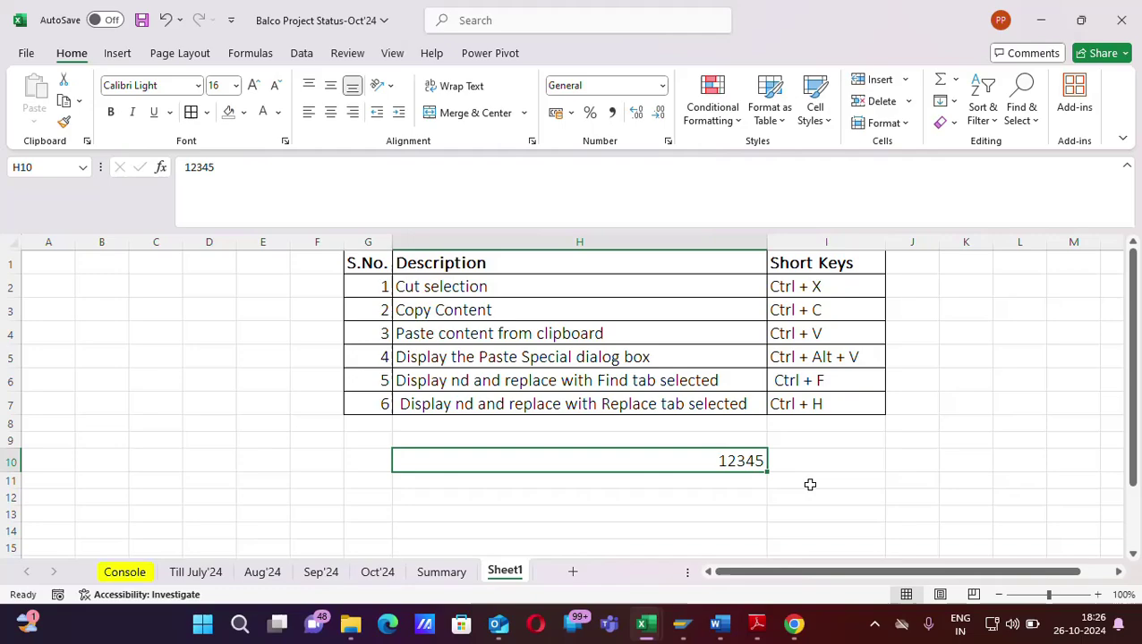
click(729, 485)
click(732, 460)
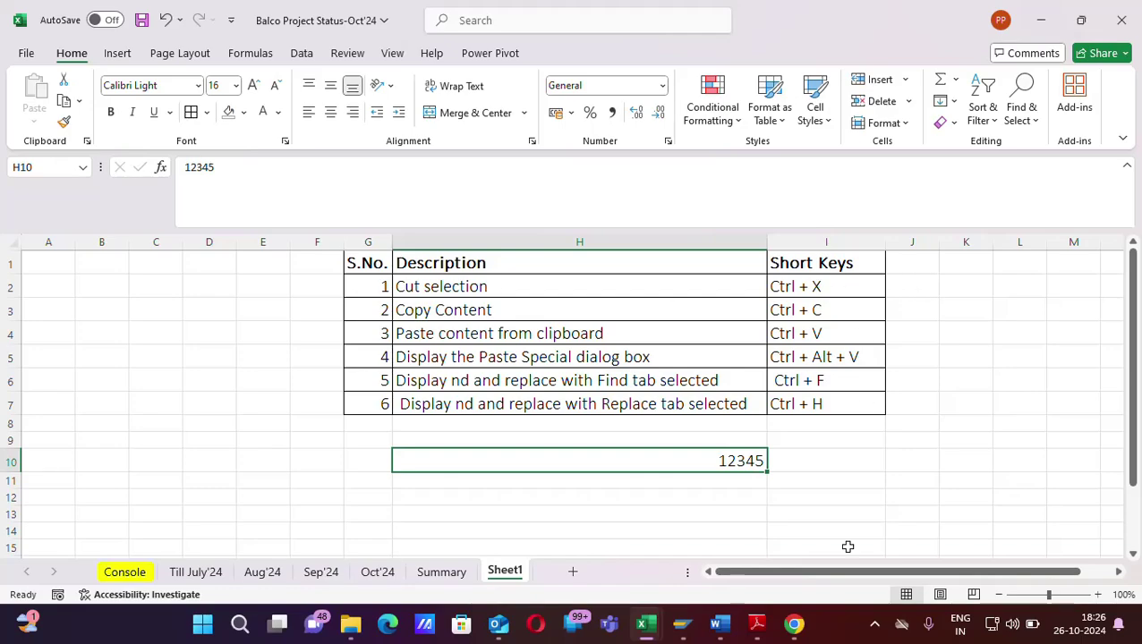
click(797, 498)
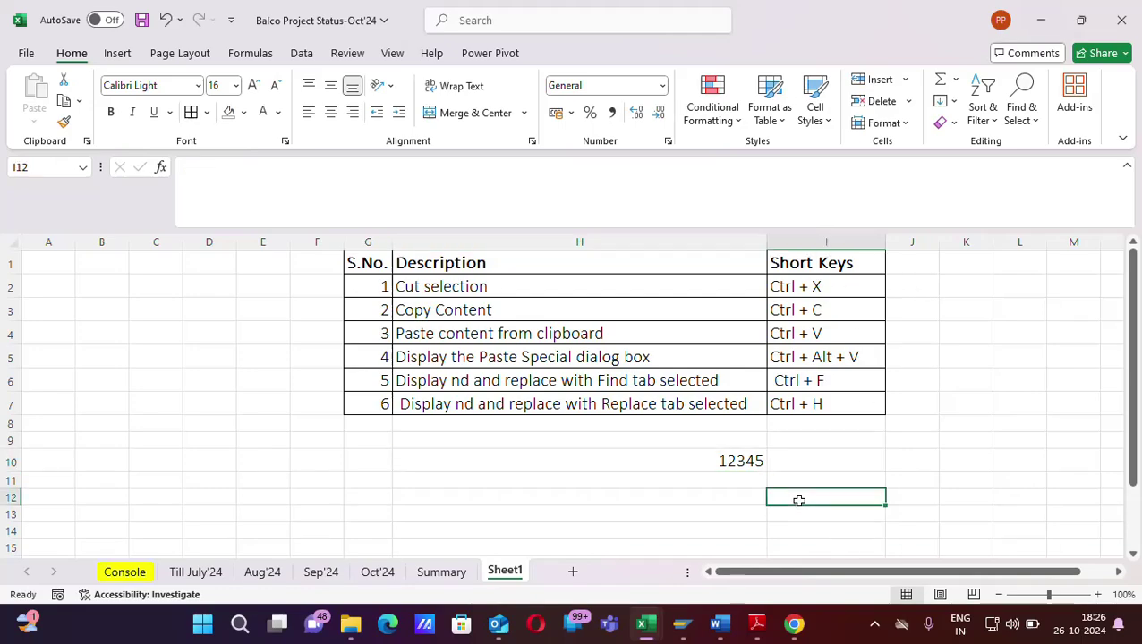
click(731, 461)
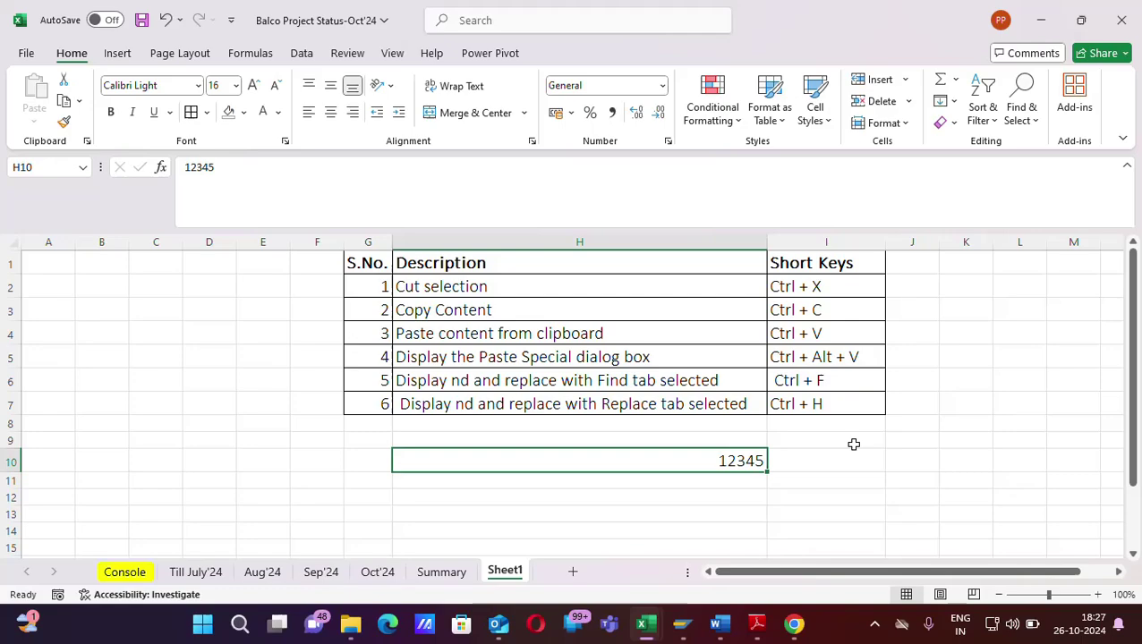
Move 12345 from H10 into I10, then clear I10 and reselect H10
key(ctrl+c)
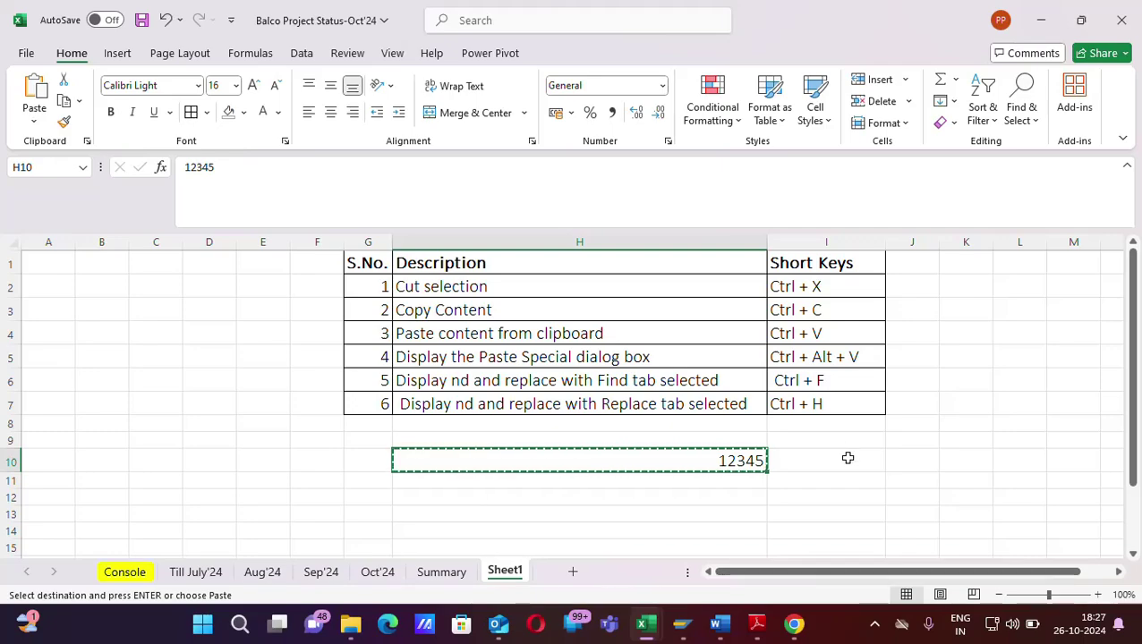
click(850, 458)
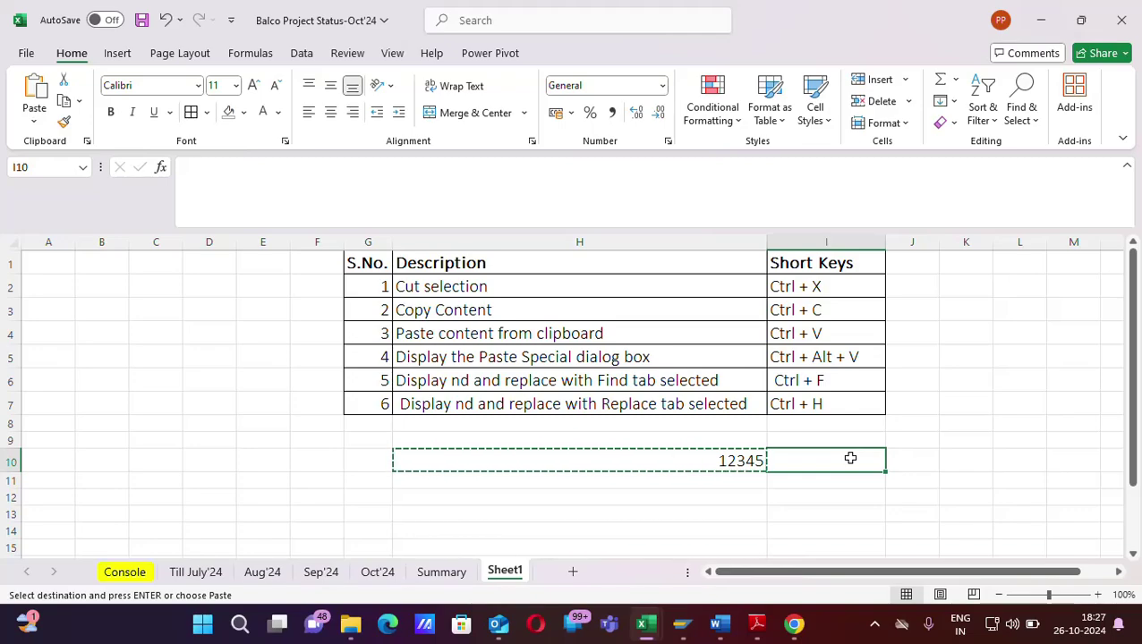
key(ctrl+v)
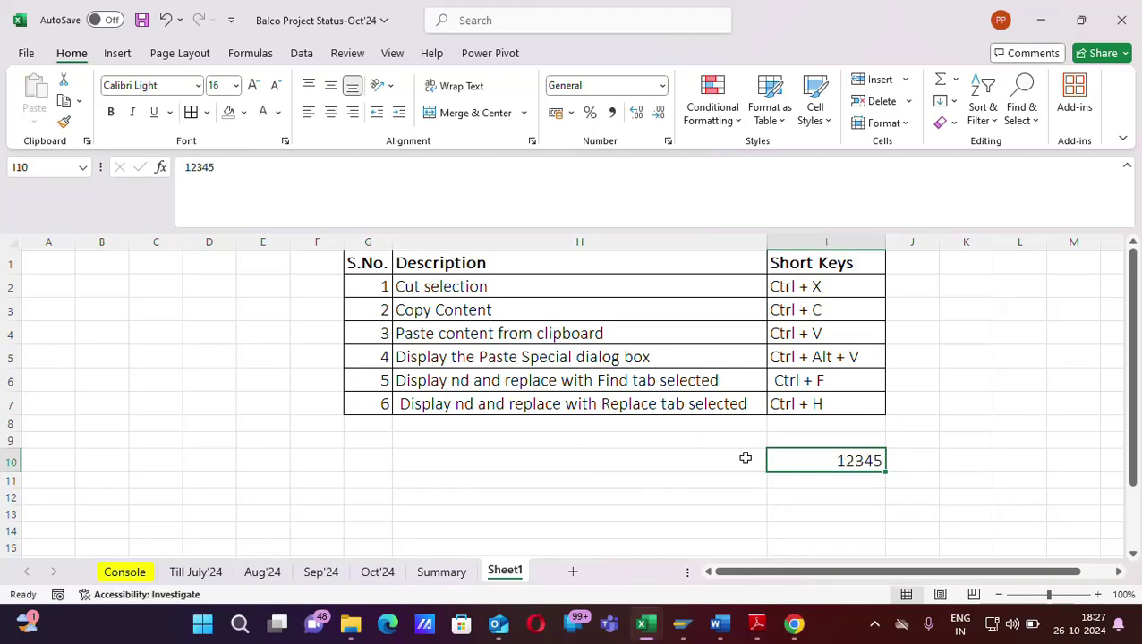
click(746, 458)
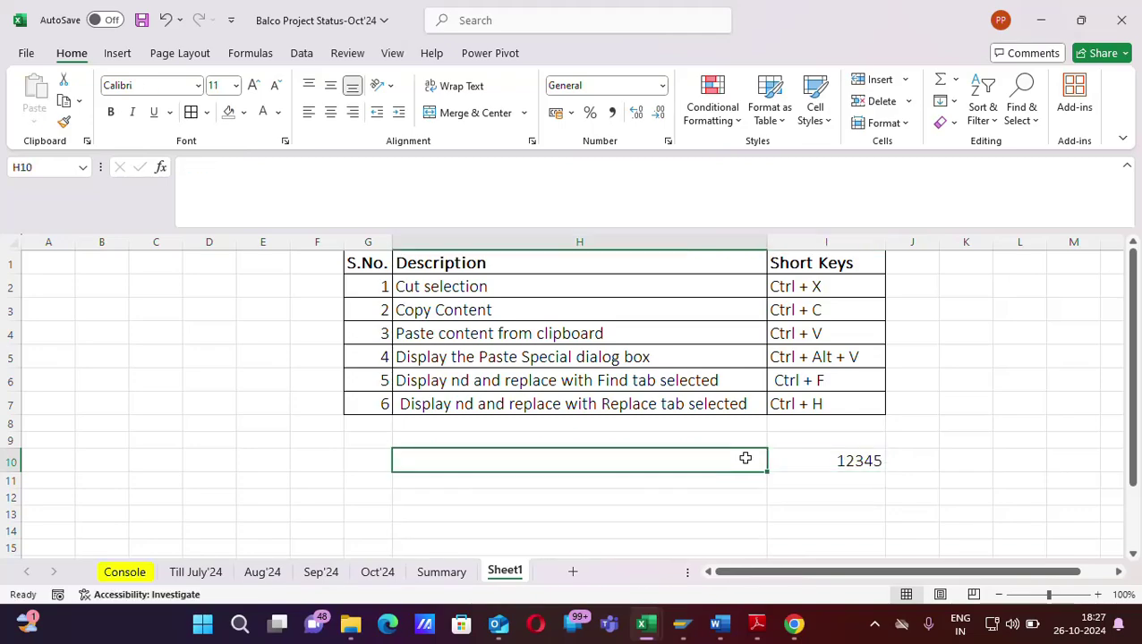
click(849, 457)
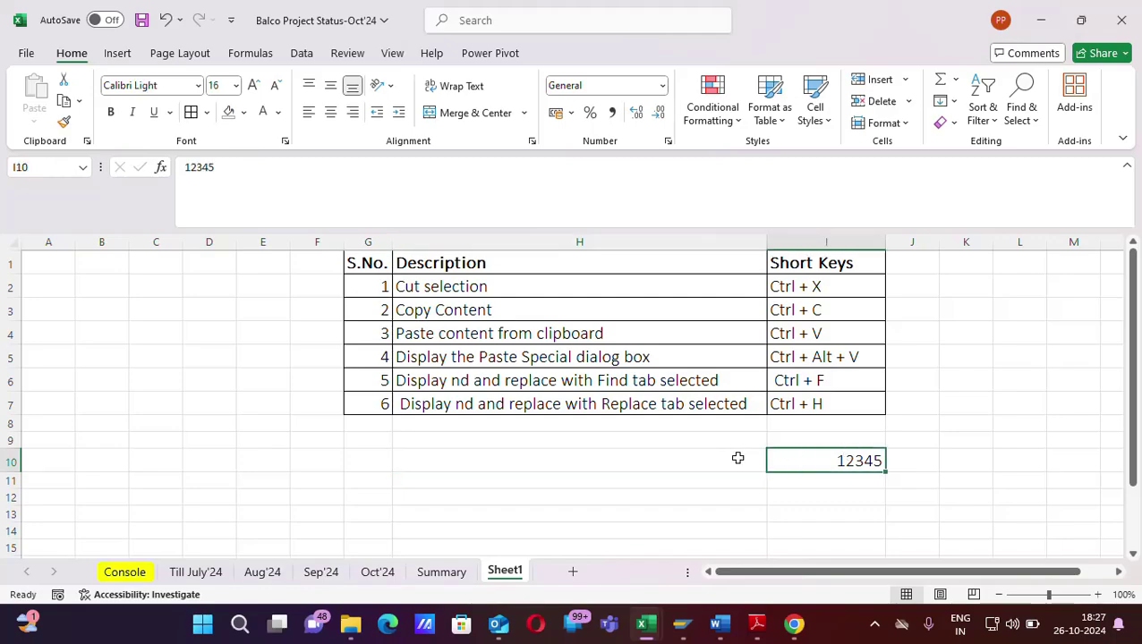
key(ctrl+x)
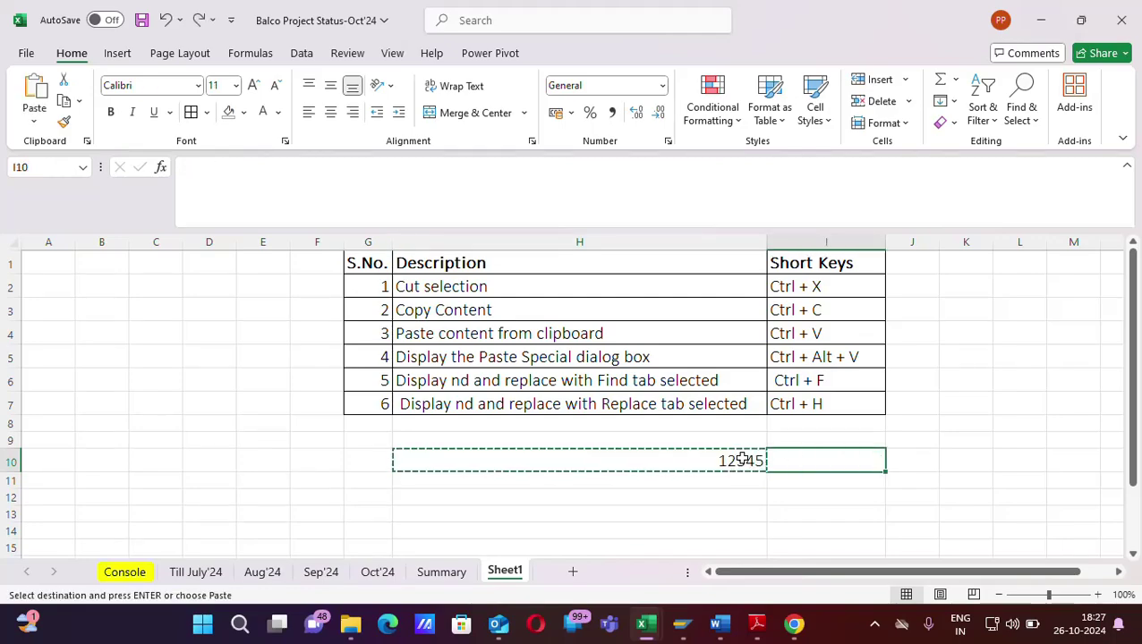
key(BackSpace)
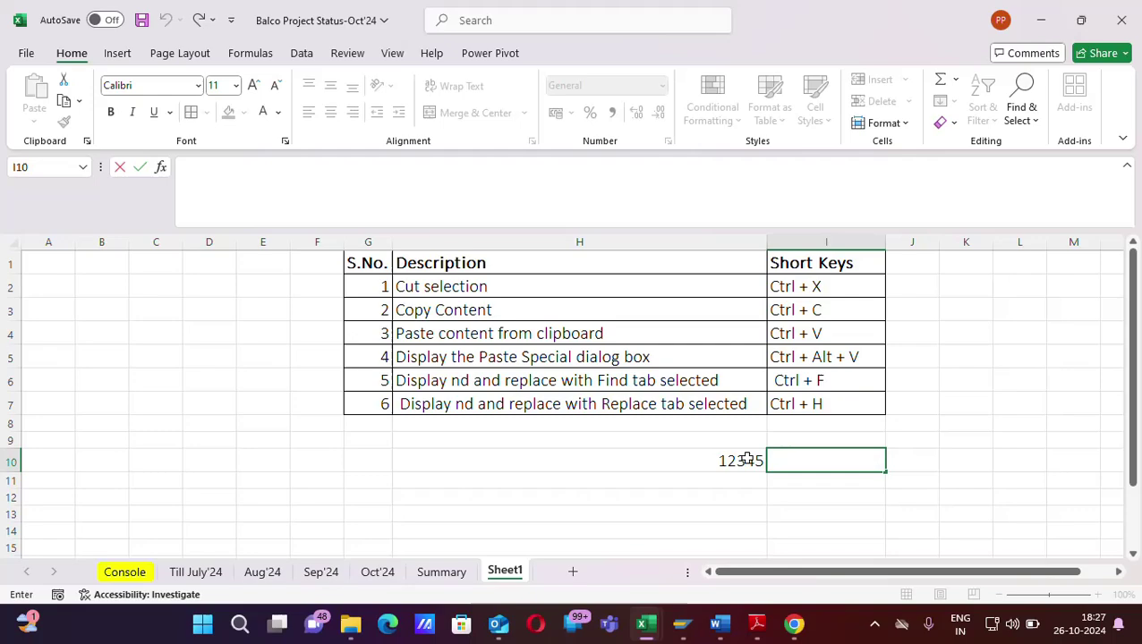
click(739, 459)
Check the Copy Content shortcut row, then copy 12345 from H10
click(465, 307)
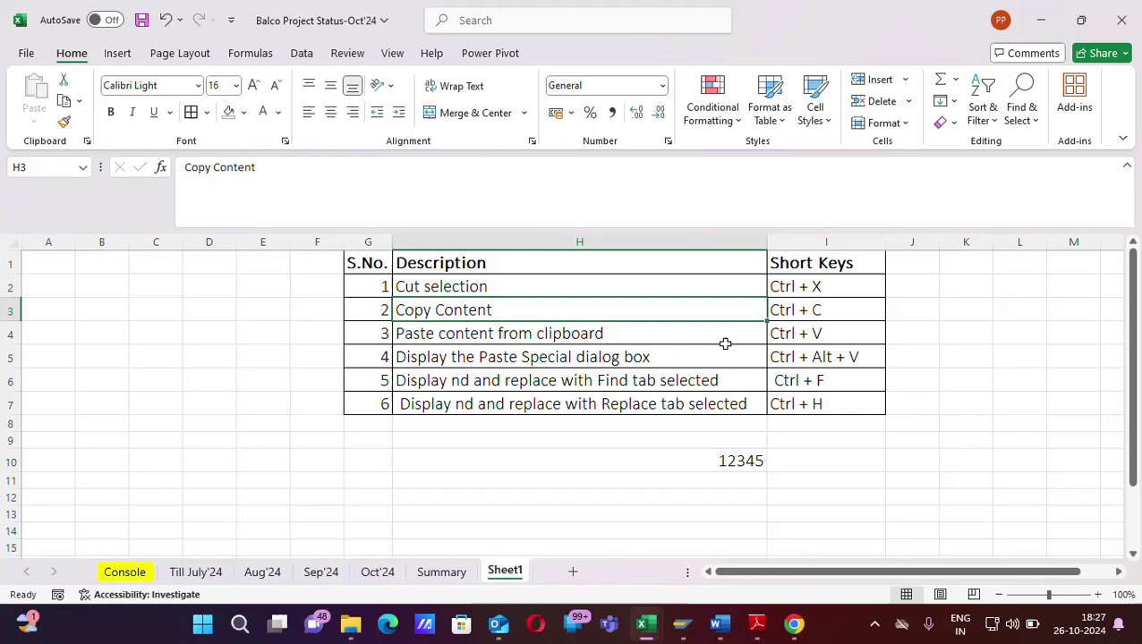
click(831, 310)
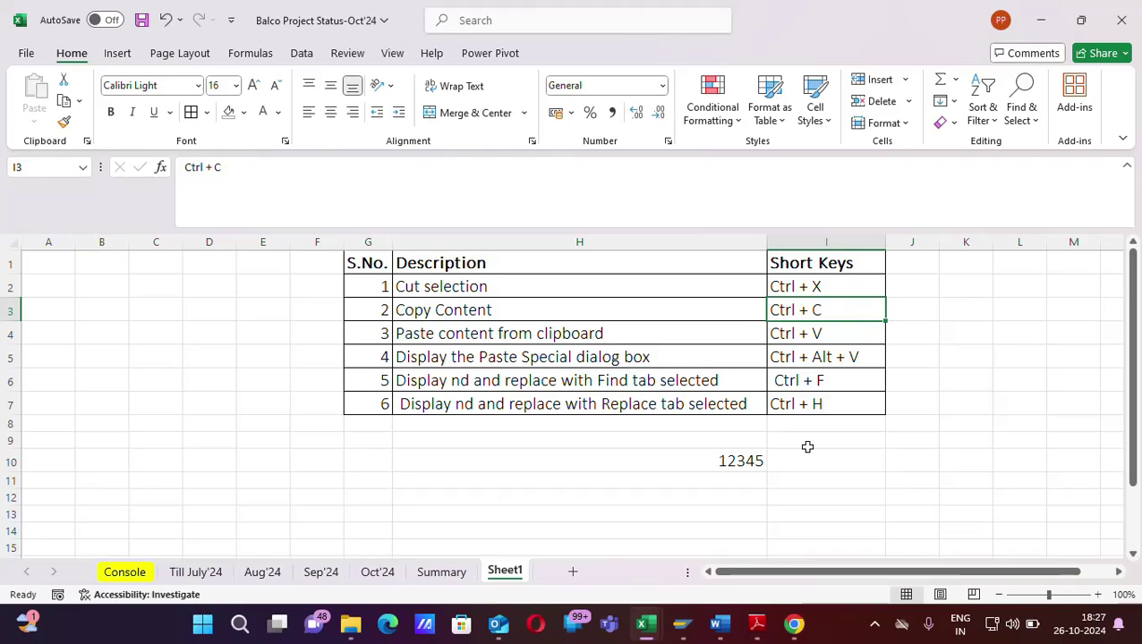
click(737, 462)
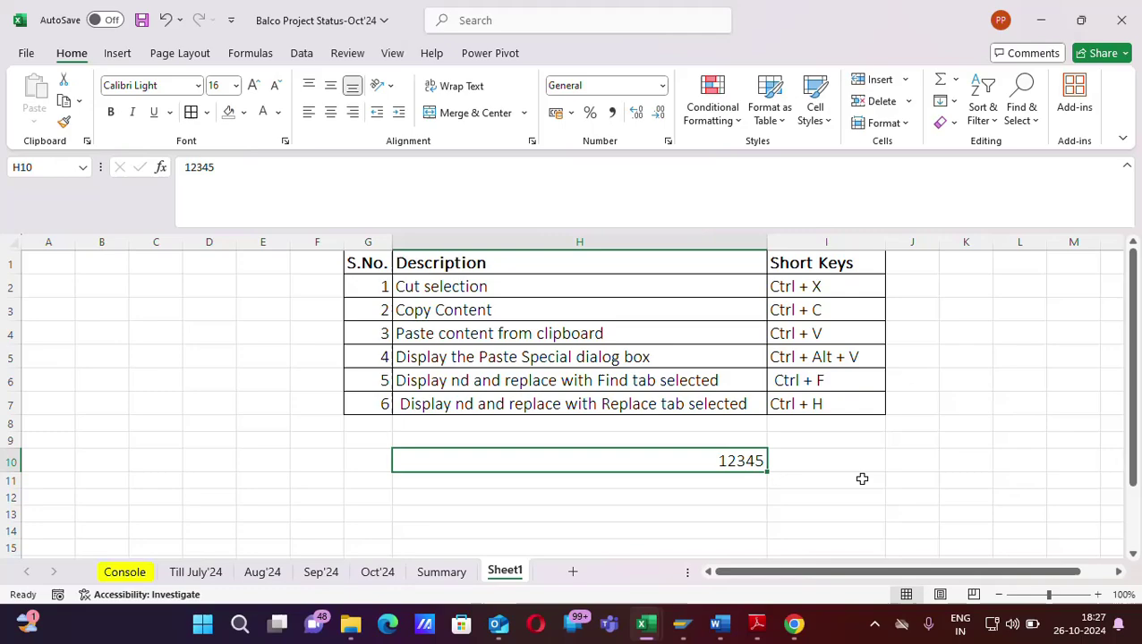
key(ctrl+c)
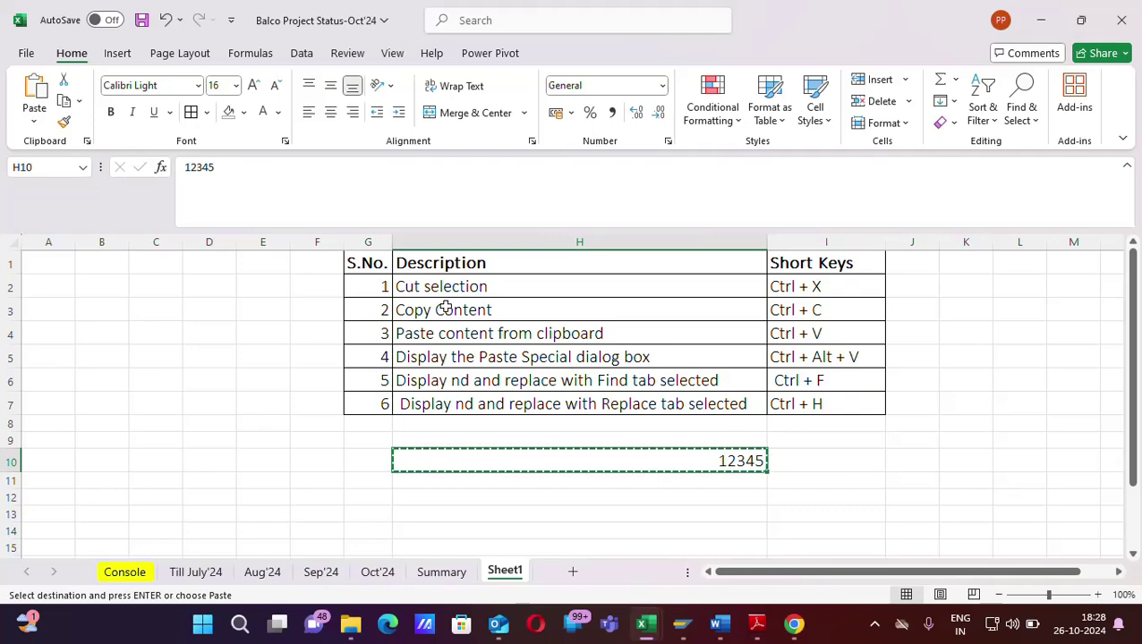
Paste the copied 12345 from H10 into I10, matching the Paste row shortcut
click(418, 334)
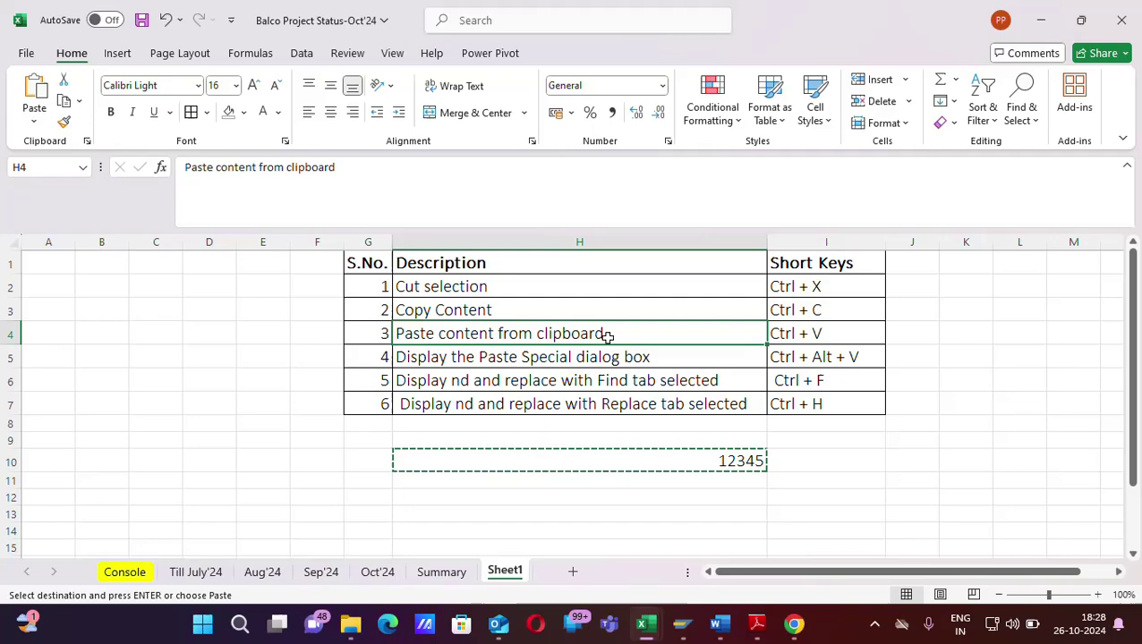
click(698, 466)
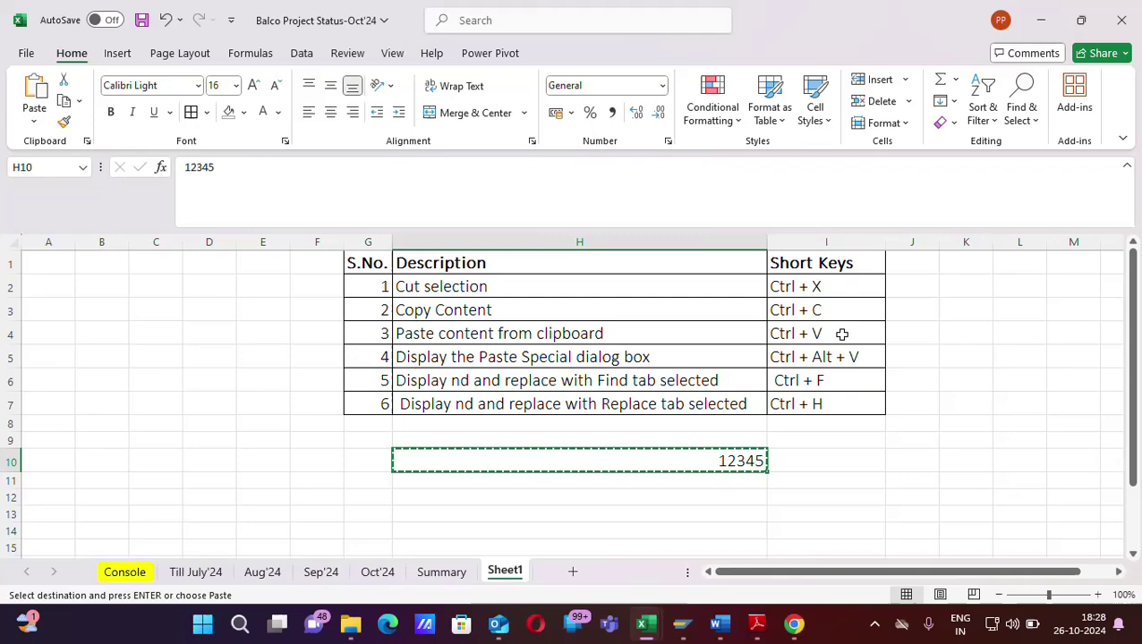
click(847, 457)
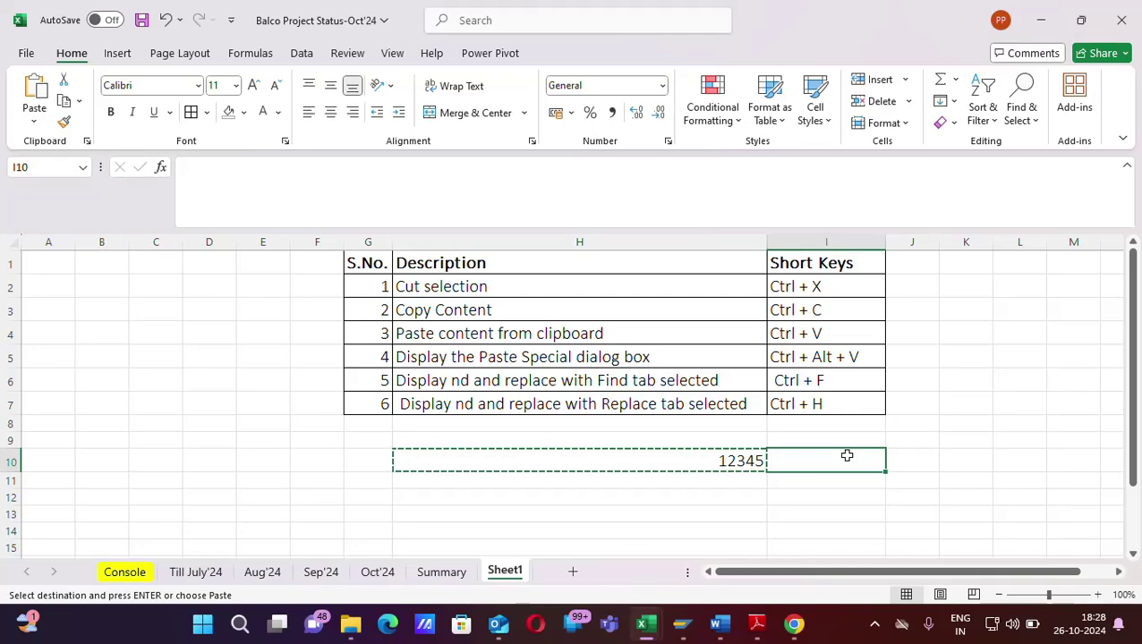
key(ctrl+v)
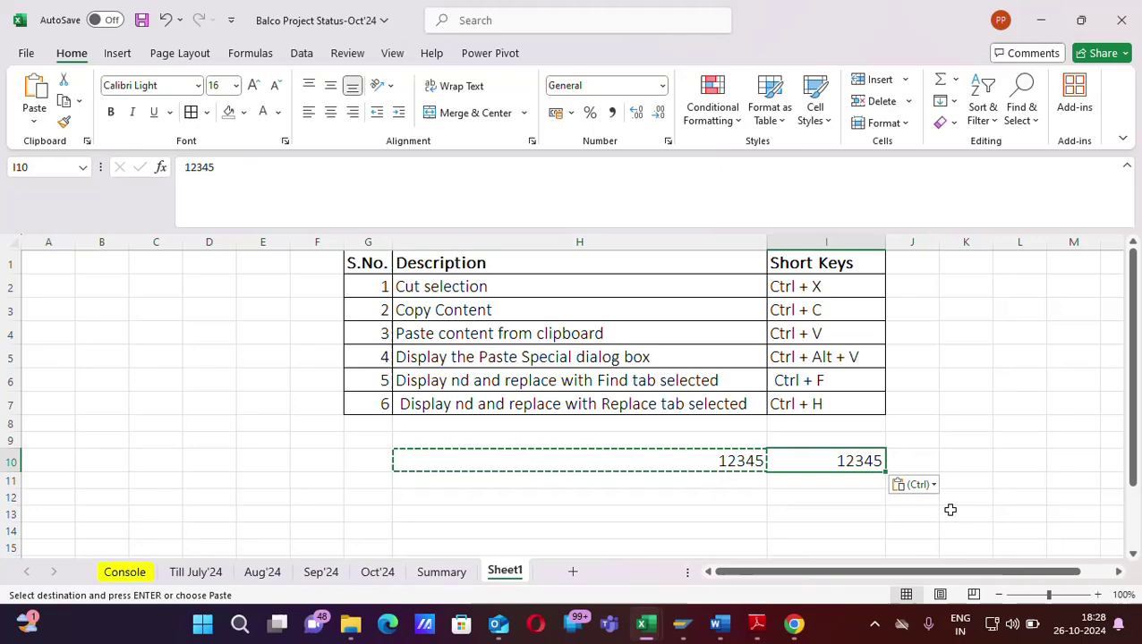
click(750, 461)
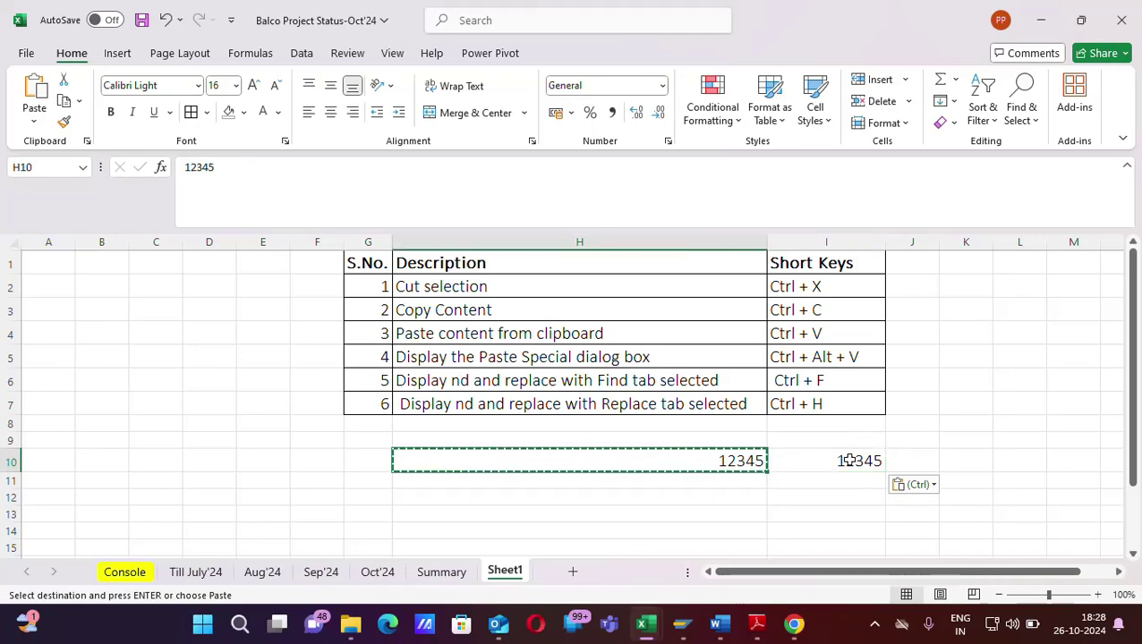
click(845, 459)
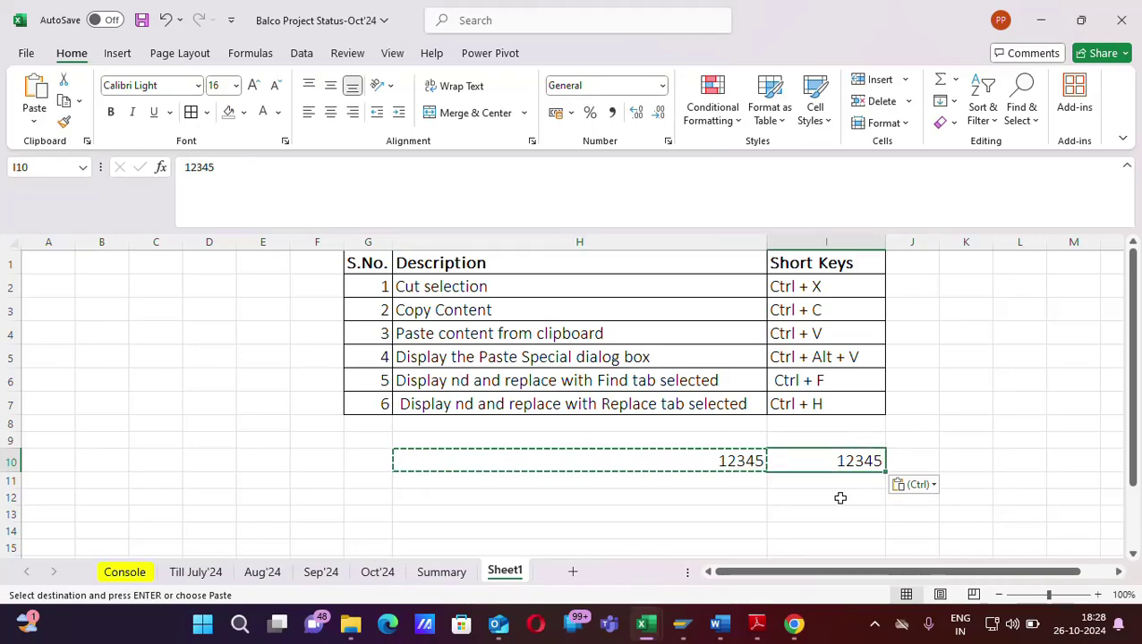
Undo the I10 paste, recopy 12345 from H10, and target I10
key(ctrl+z)
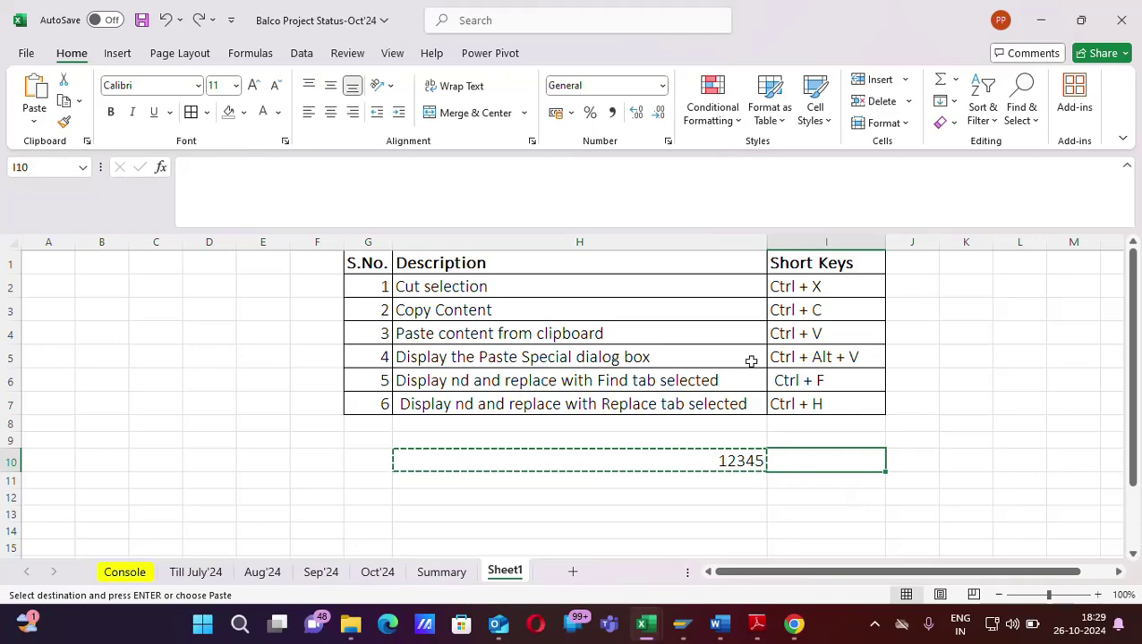
click(596, 358)
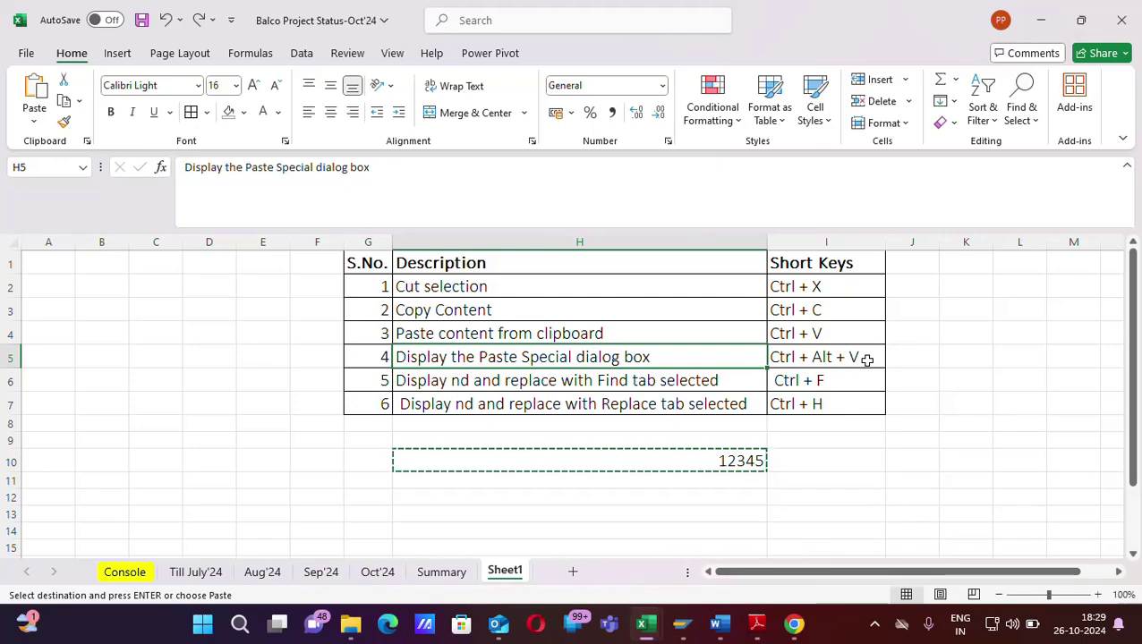
click(749, 461)
key(Escape)
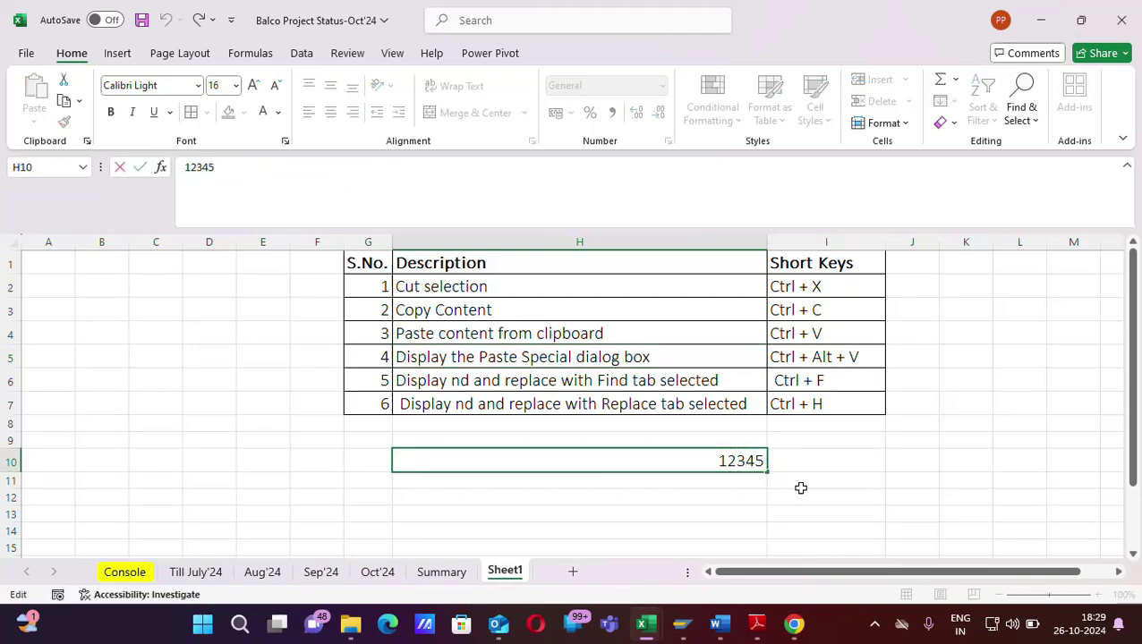
click(800, 486)
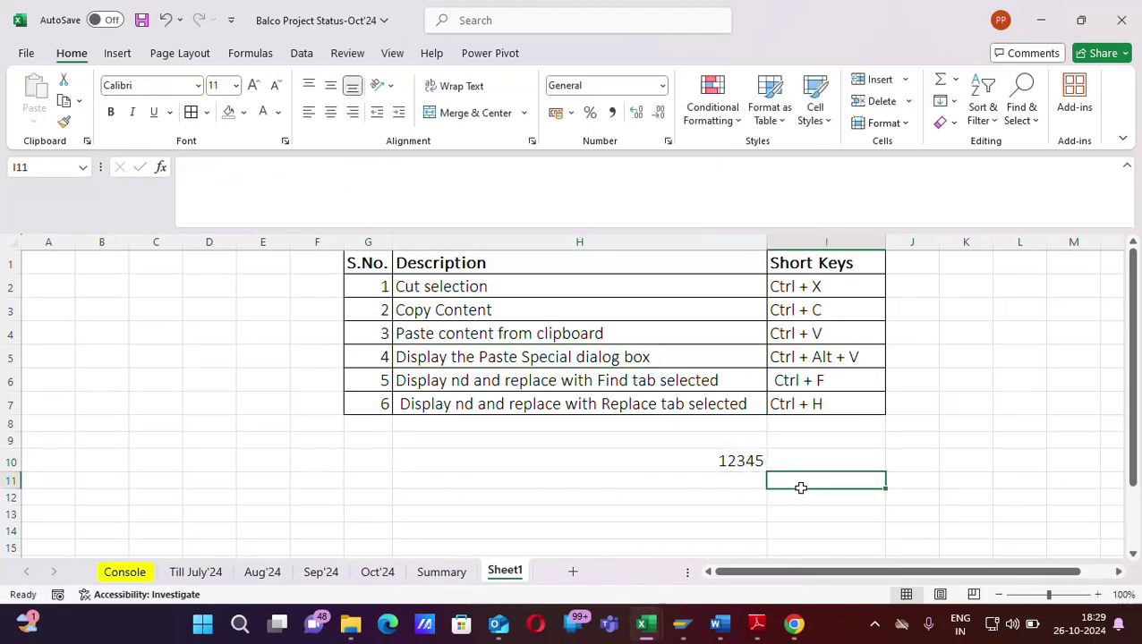
click(598, 358)
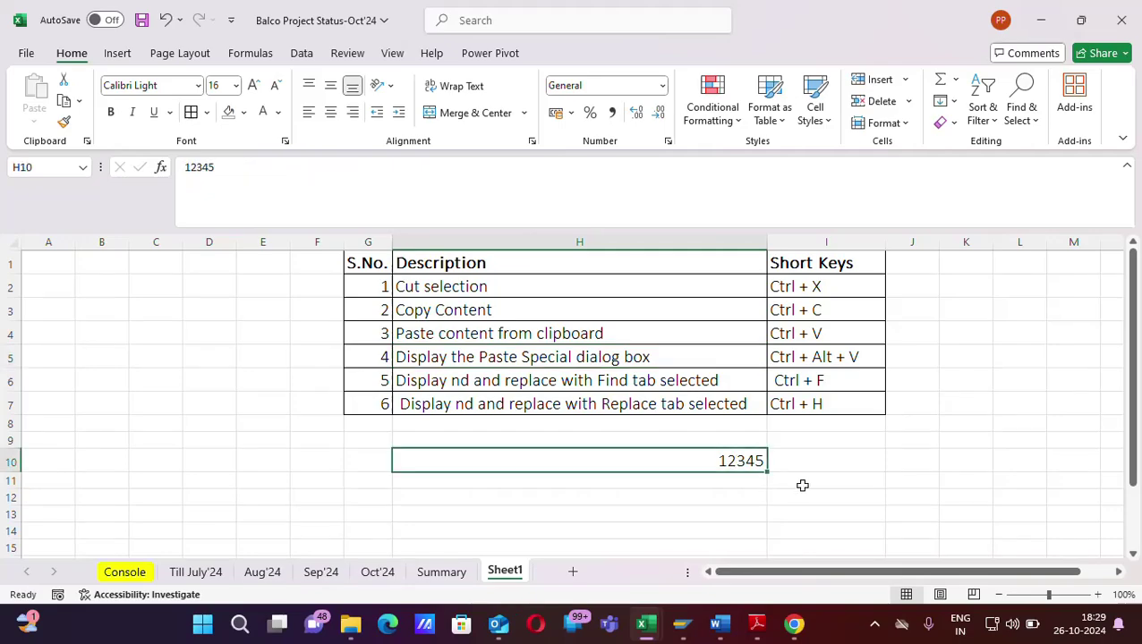
key(ctrl+c)
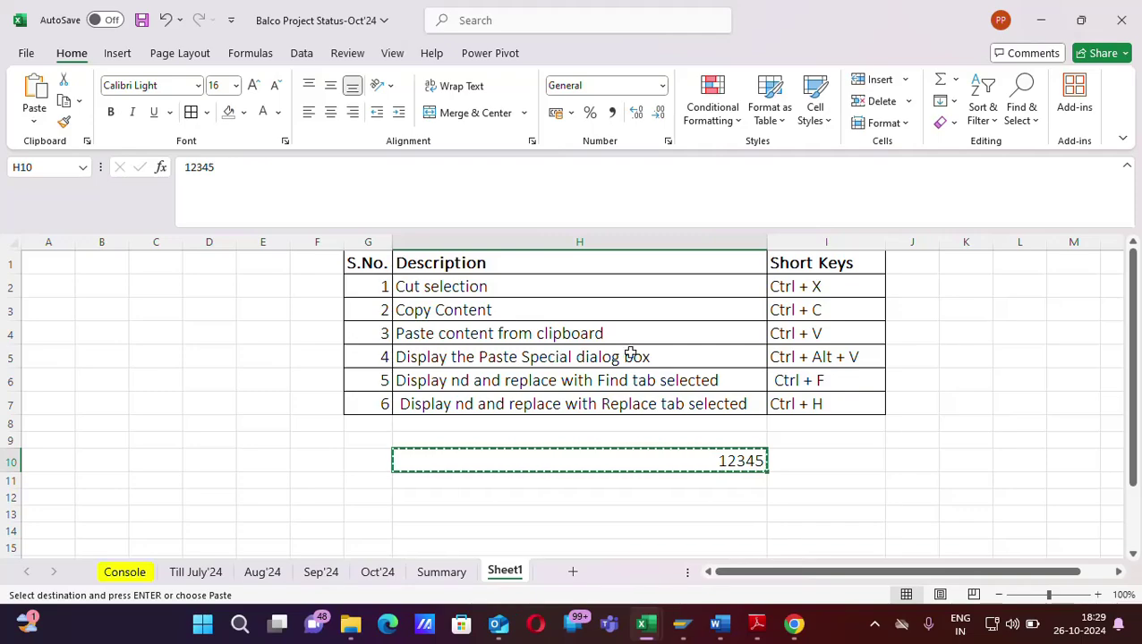
click(839, 458)
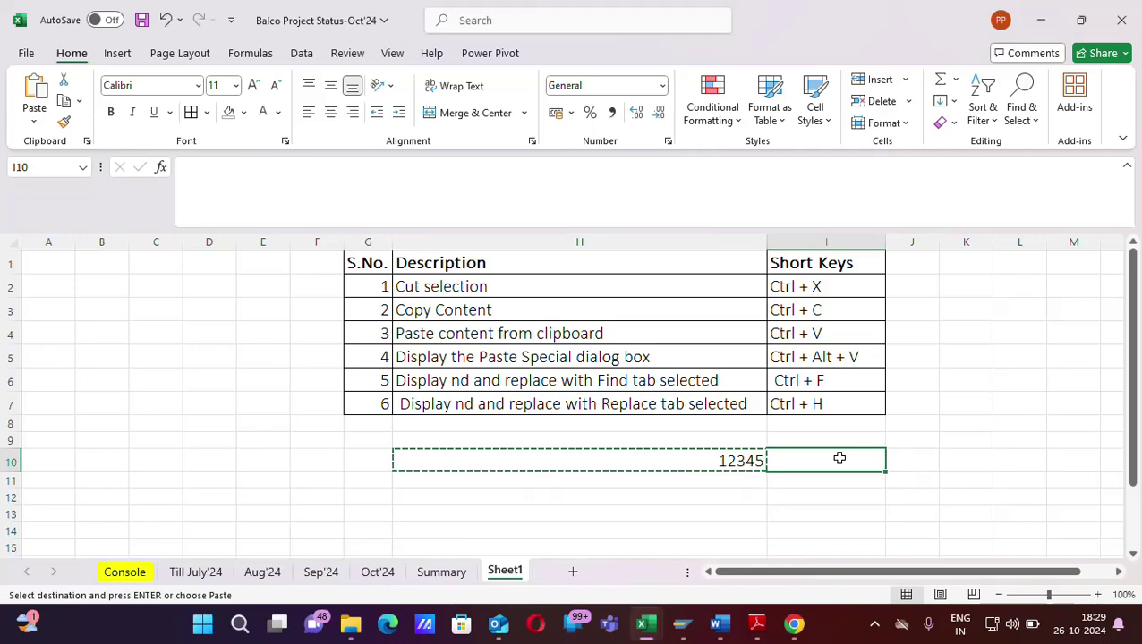
key(ctrl+alt+v)
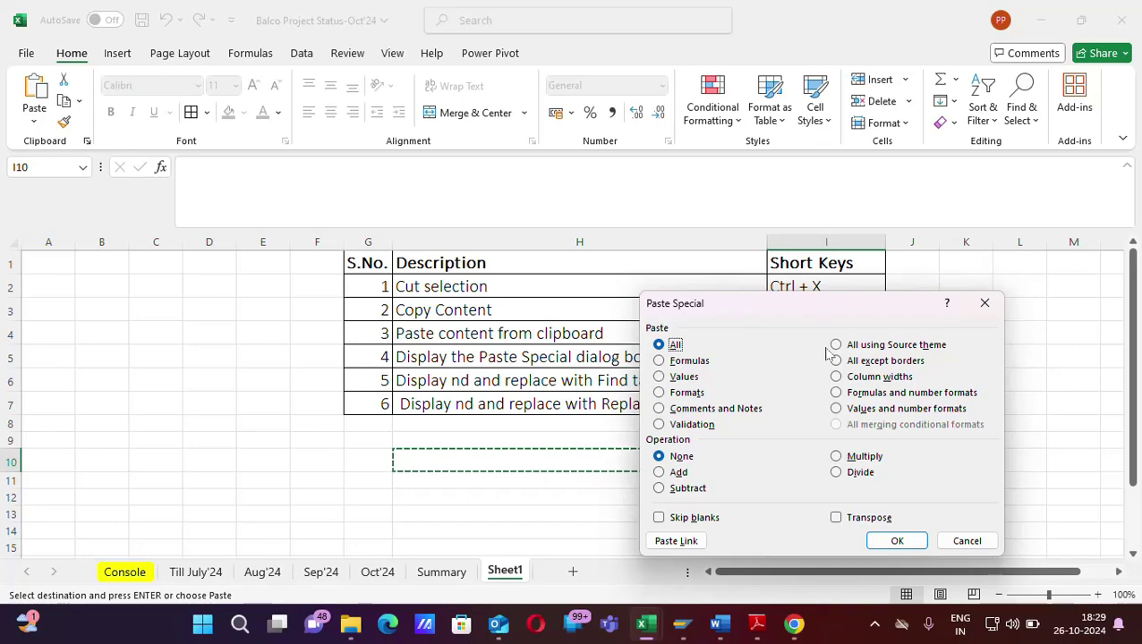
drag(809, 308, 915, 239)
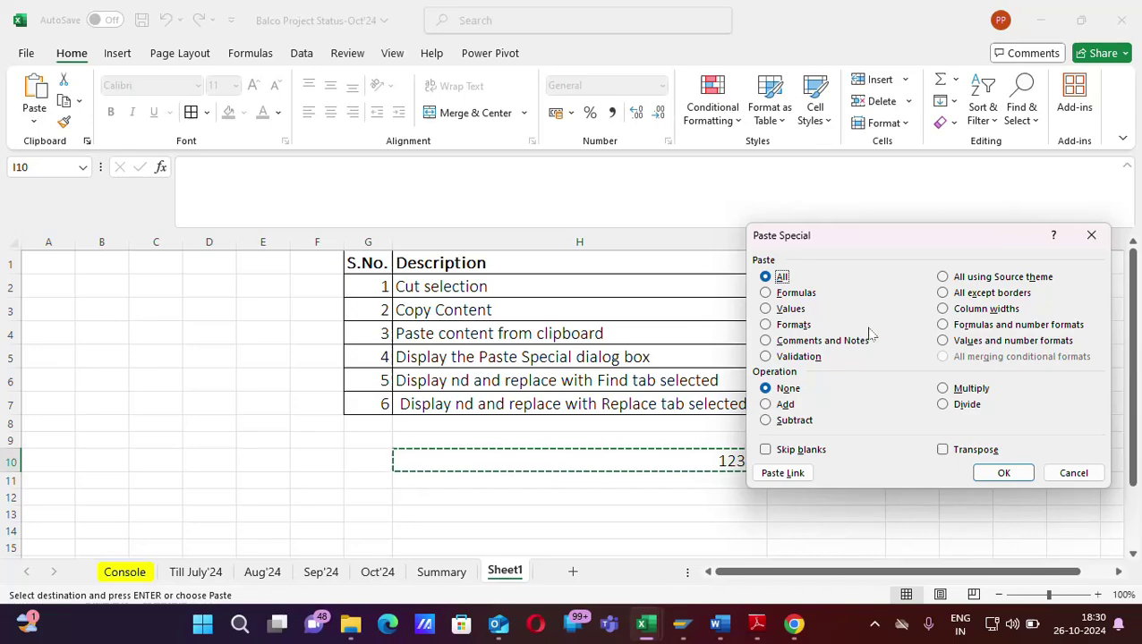
click(1067, 476)
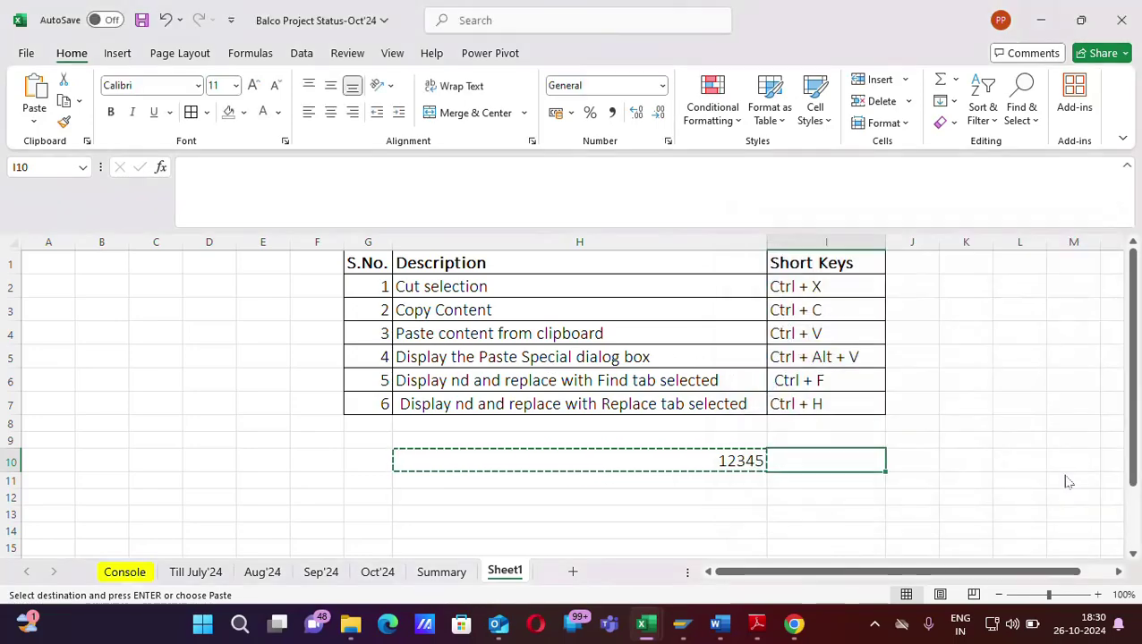
click(696, 461)
key(Escape)
click(577, 515)
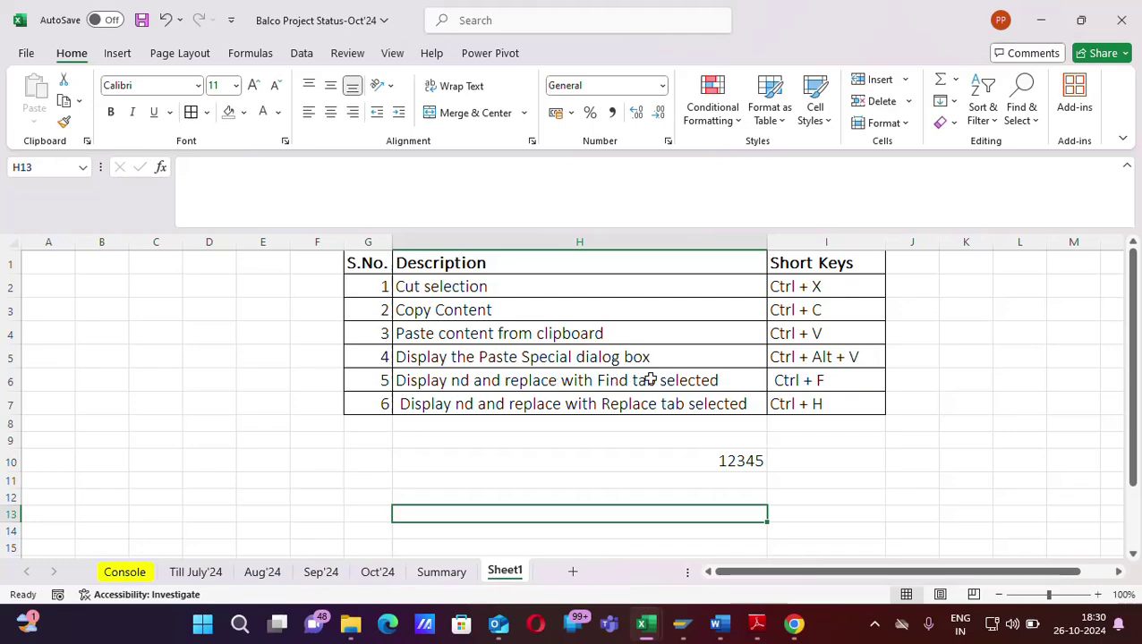
click(794, 383)
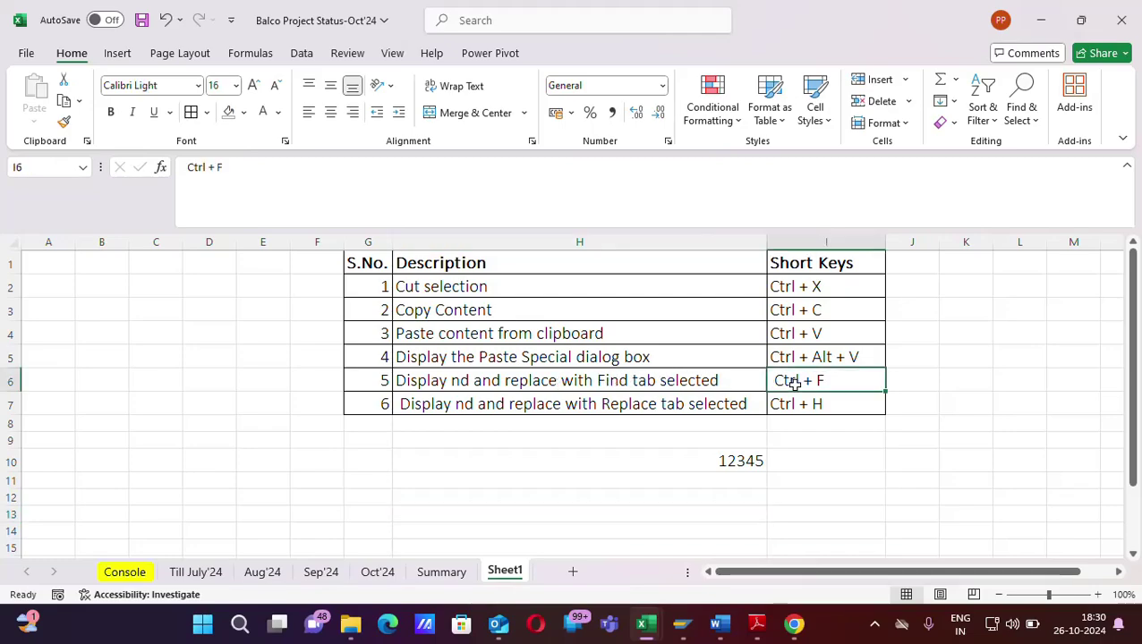
click(862, 442)
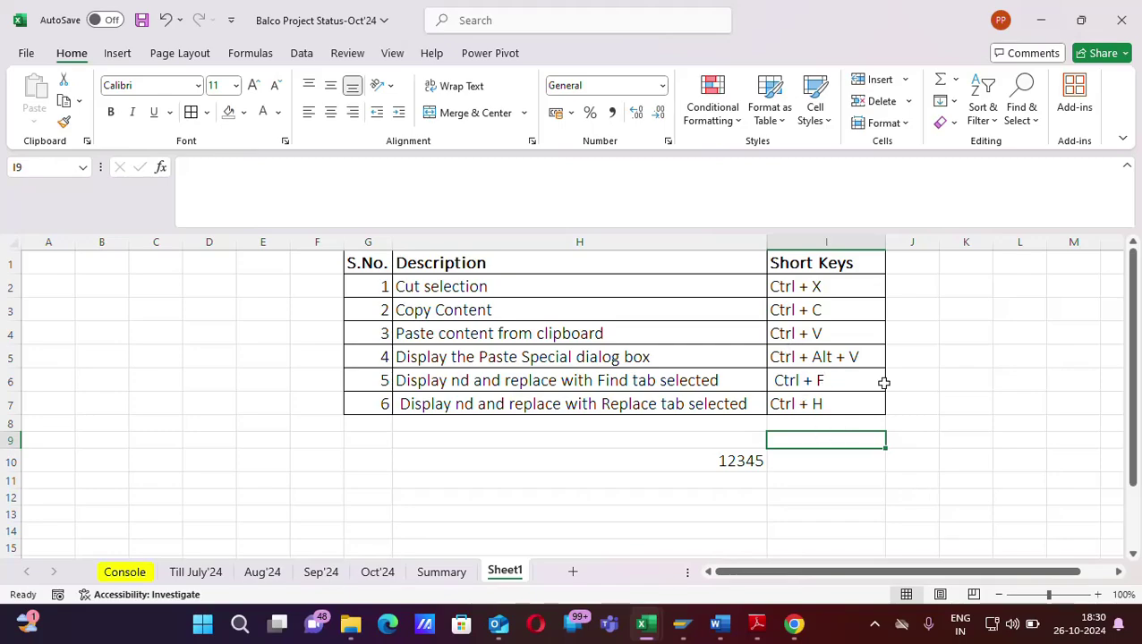
click(944, 457)
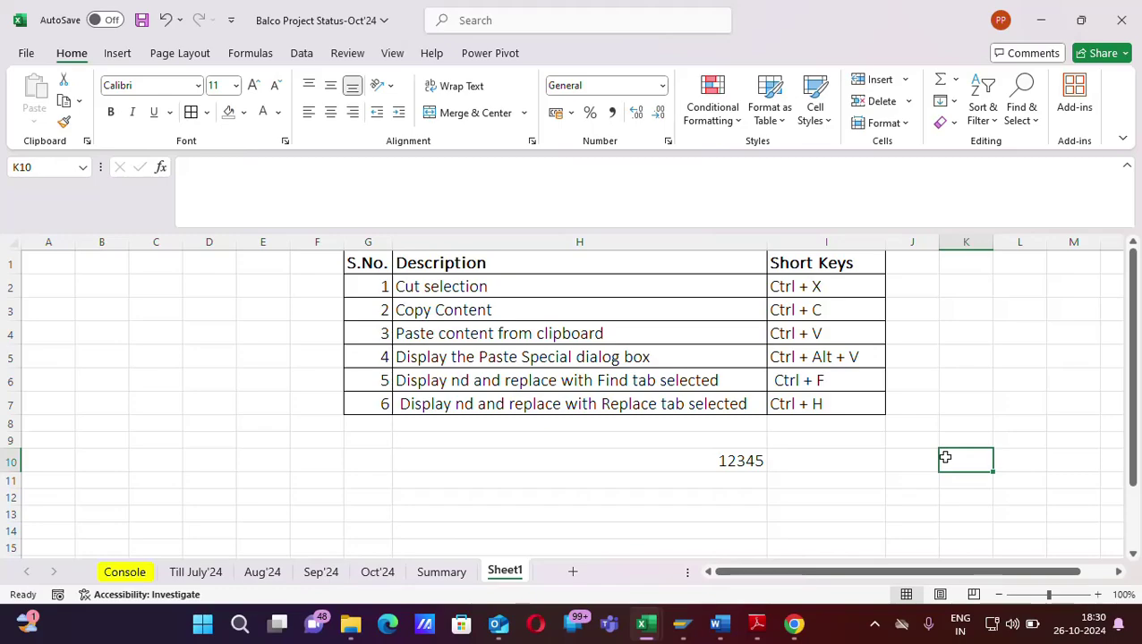
click(735, 460)
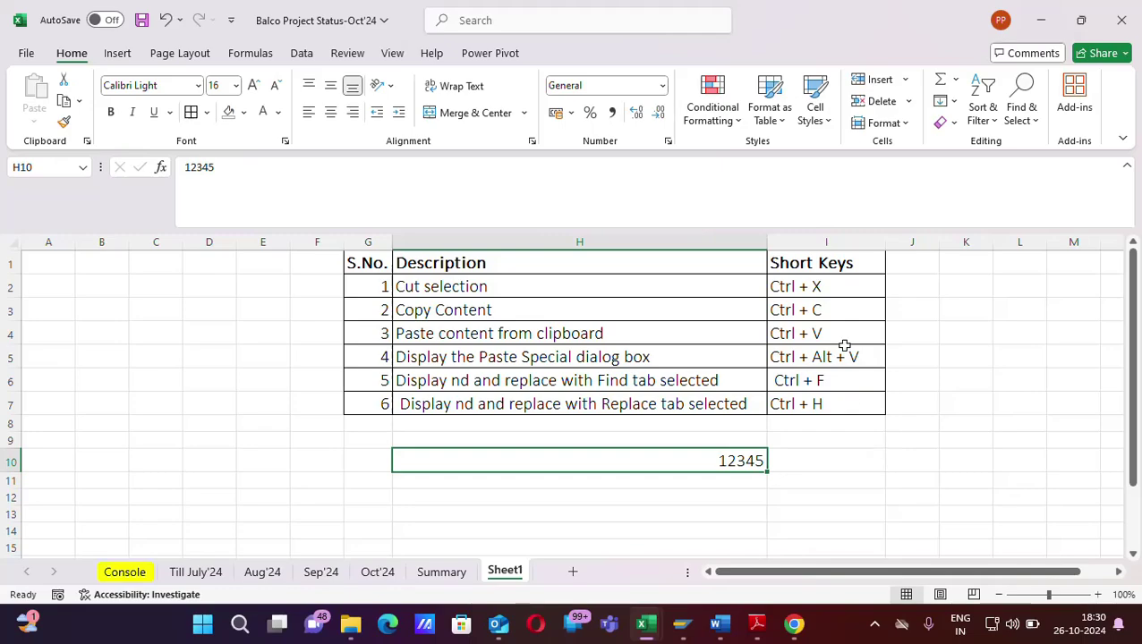
click(813, 380)
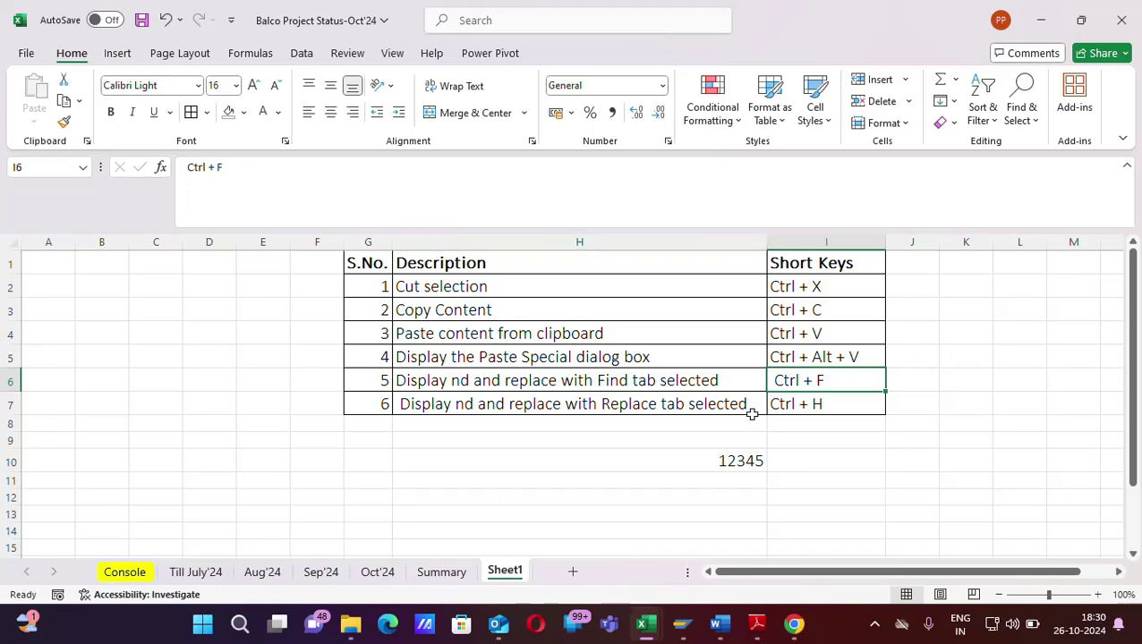
click(740, 461)
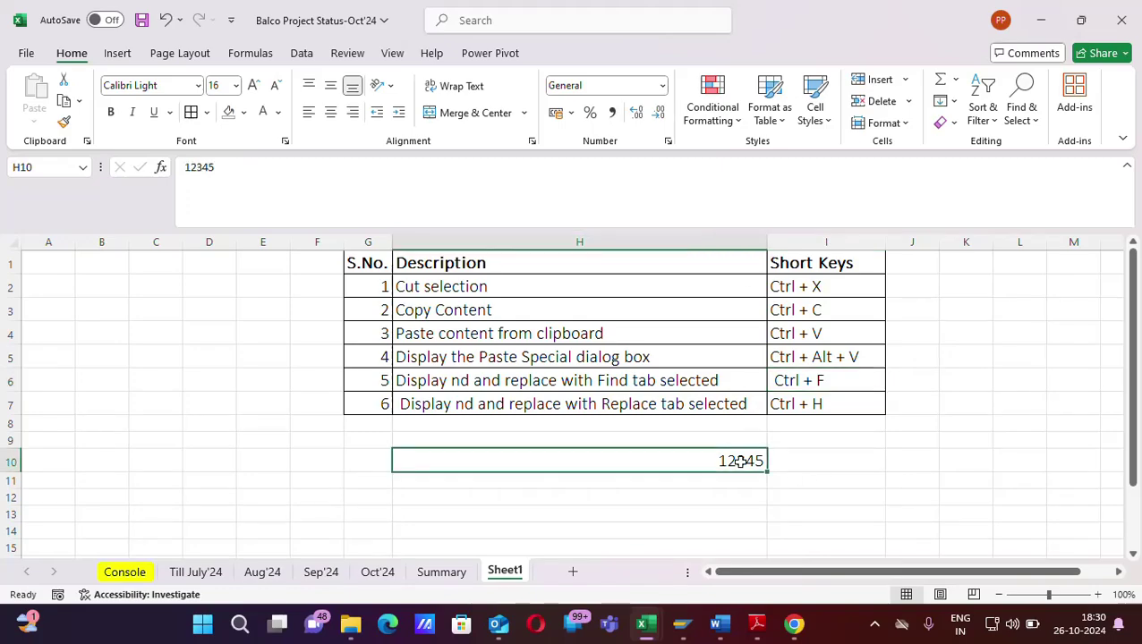
click(977, 363)
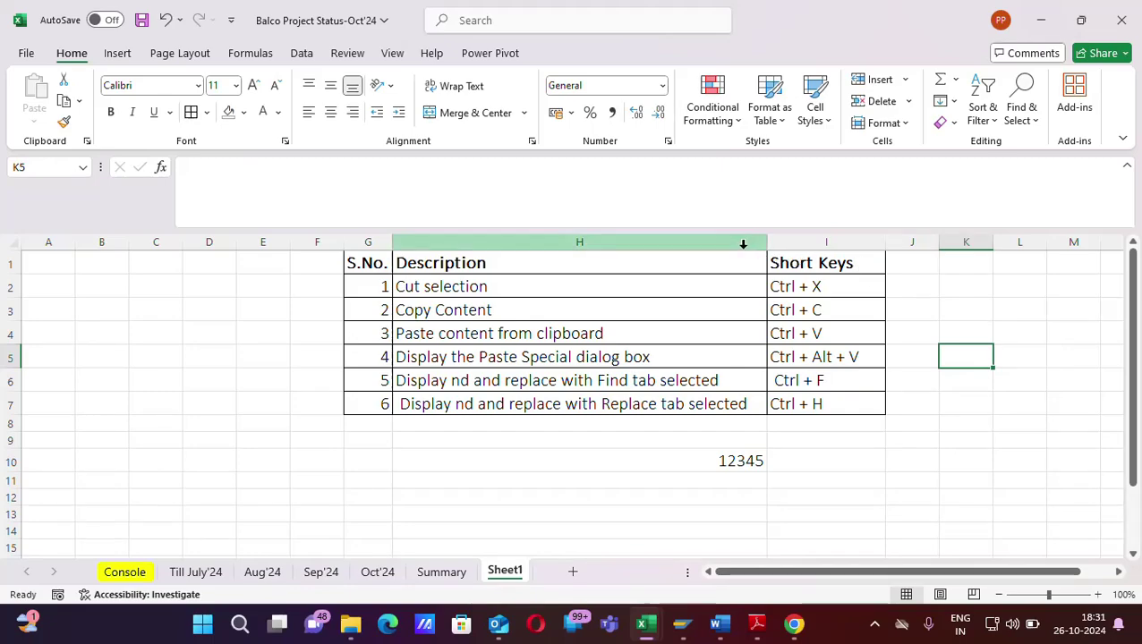
Search column H for 12345 with Ctrl+F and land on H10
click(742, 244)
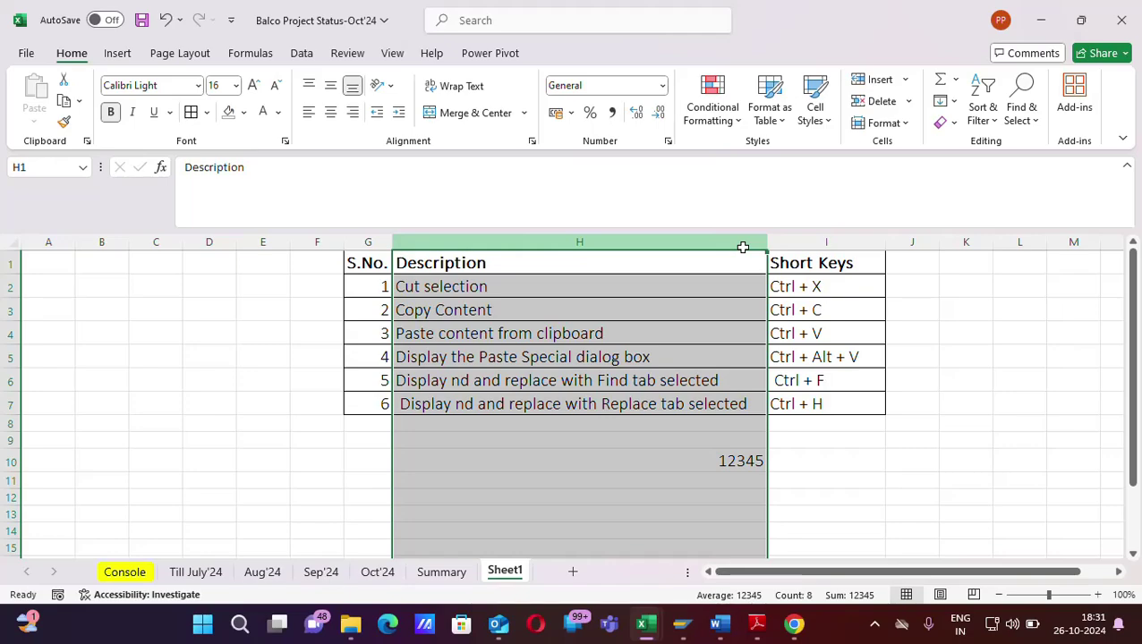
key(ctrl+f)
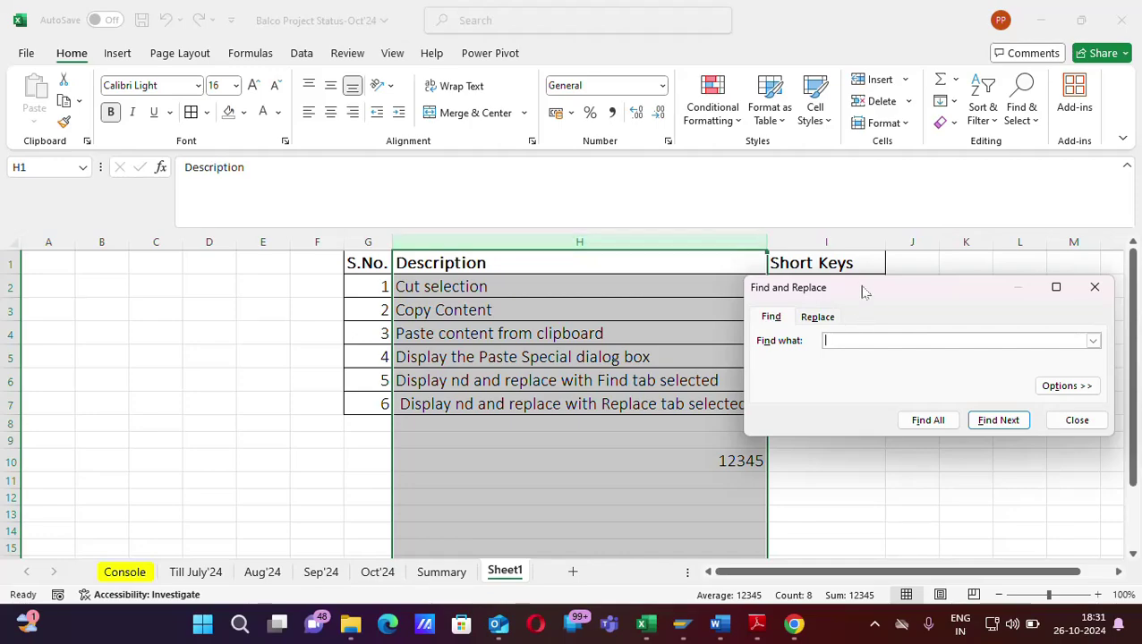
mouse_move(863, 293)
mouse_down()
mouse_move(905, 466)
mouse_move(676, 415)
mouse_move(428, 402)
mouse_move(141, 367)
mouse_up()
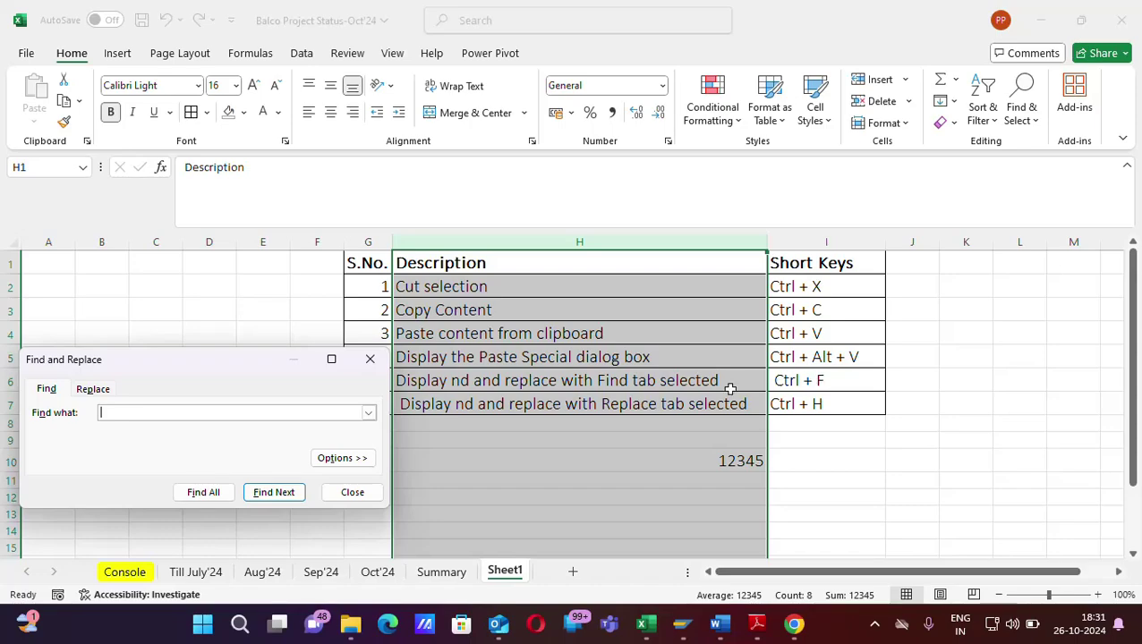
text(1)
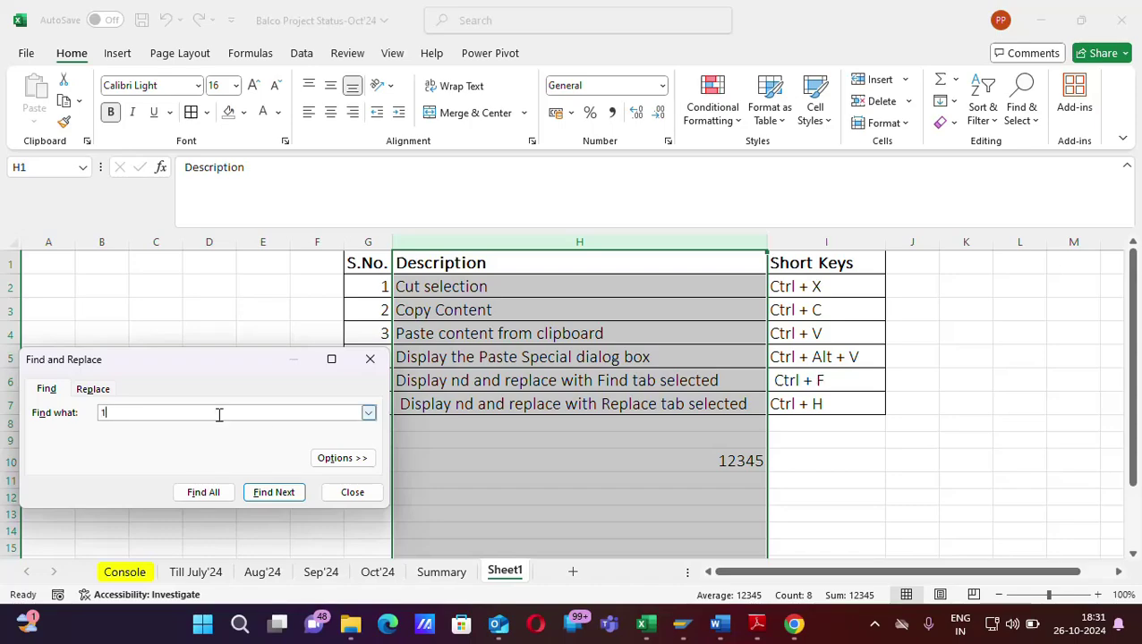
text(2345)
key(Return)
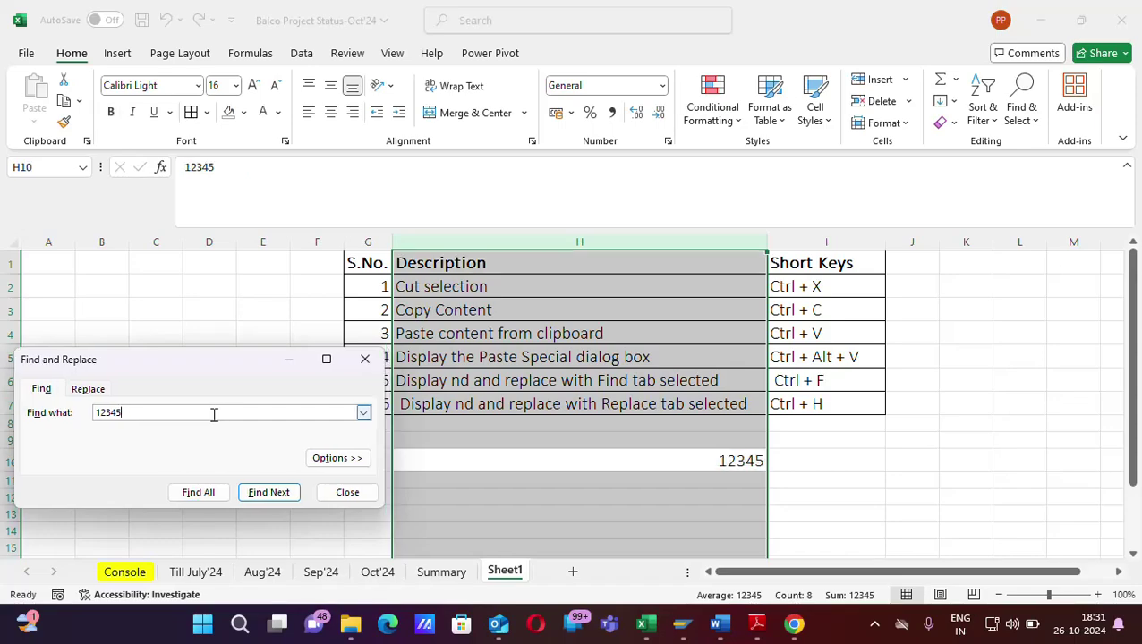
click(349, 491)
click(753, 459)
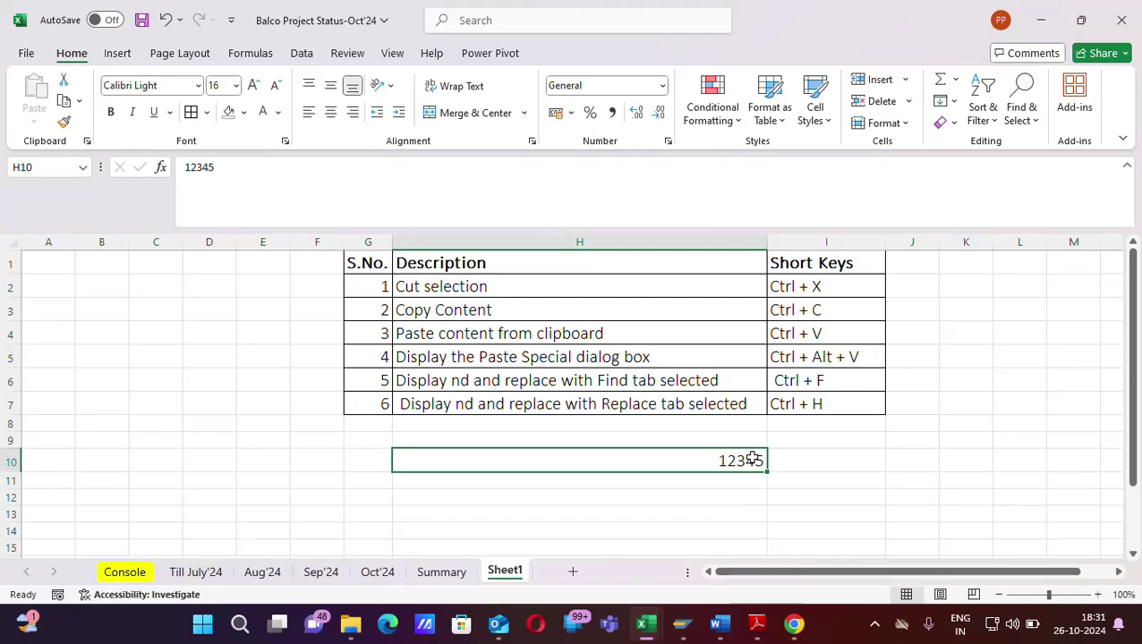
Delete the 12345 value from H10
key(Delete)
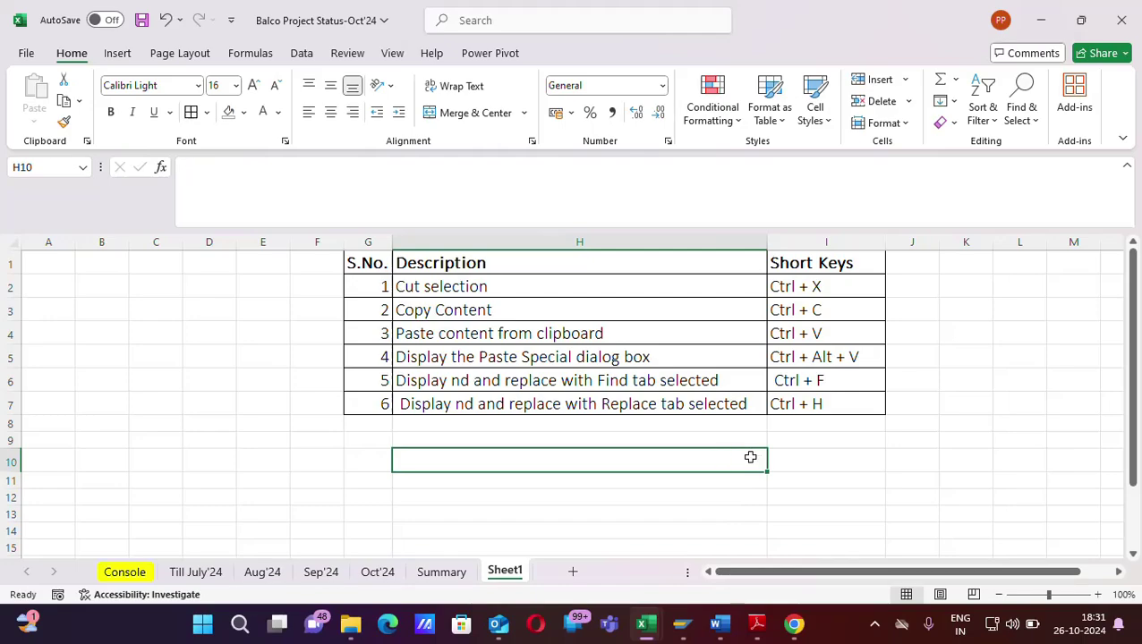